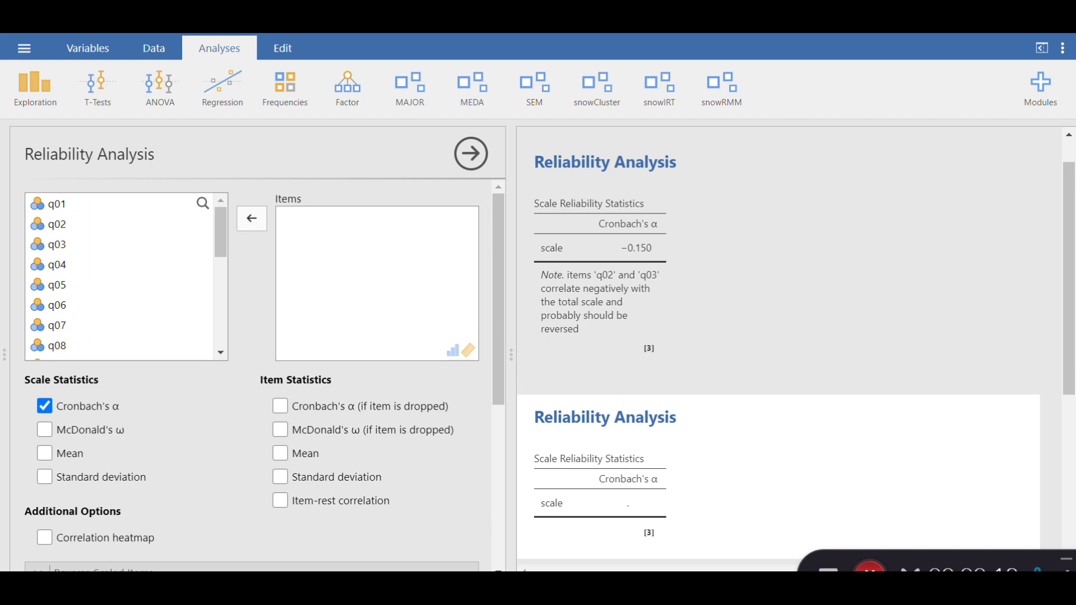
Step: Switch to the web browser and view the jamovi download page
{"action": "left_click", "coordinate": [641, 586]}
{"action": "left_click", "coordinate": [89, 36]}
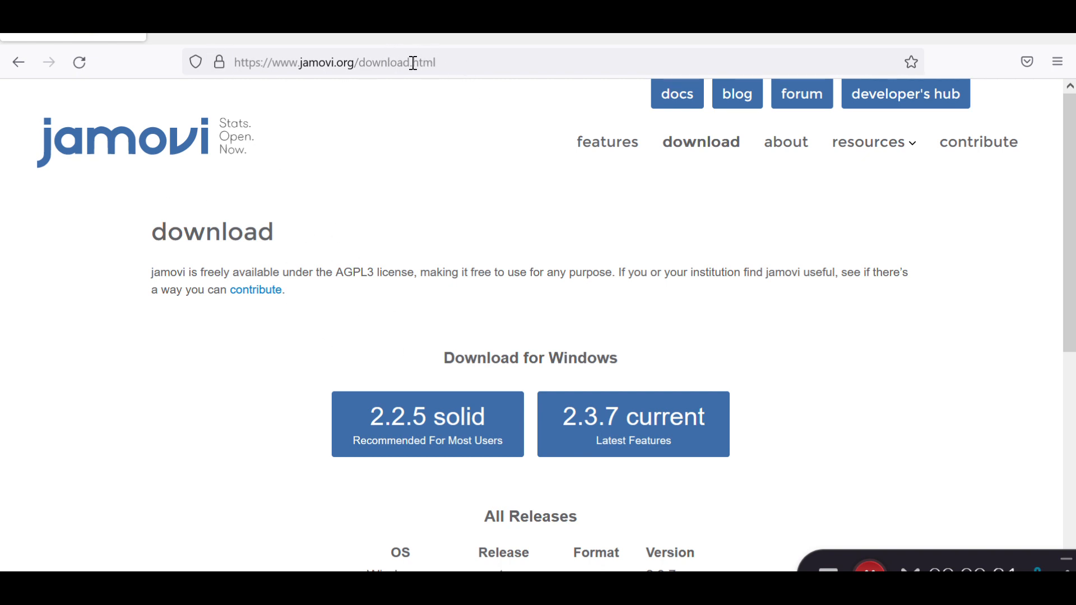
Step: Examine the Routledge page for Quantitative Data Analysis for Language Assessment Volume I, including its title details and the Section I chapters
{"action": "left_click", "coordinate": [281, 36]}
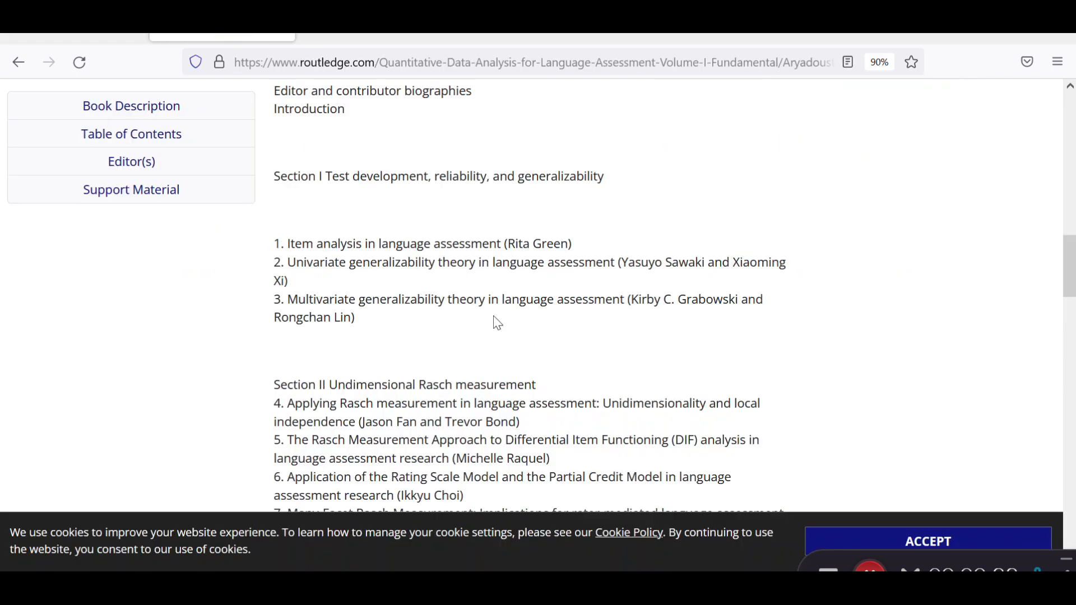
{"action": "scroll", "coordinate": [525, 322], "scroll_direction": "up", "scroll_amount": 4}
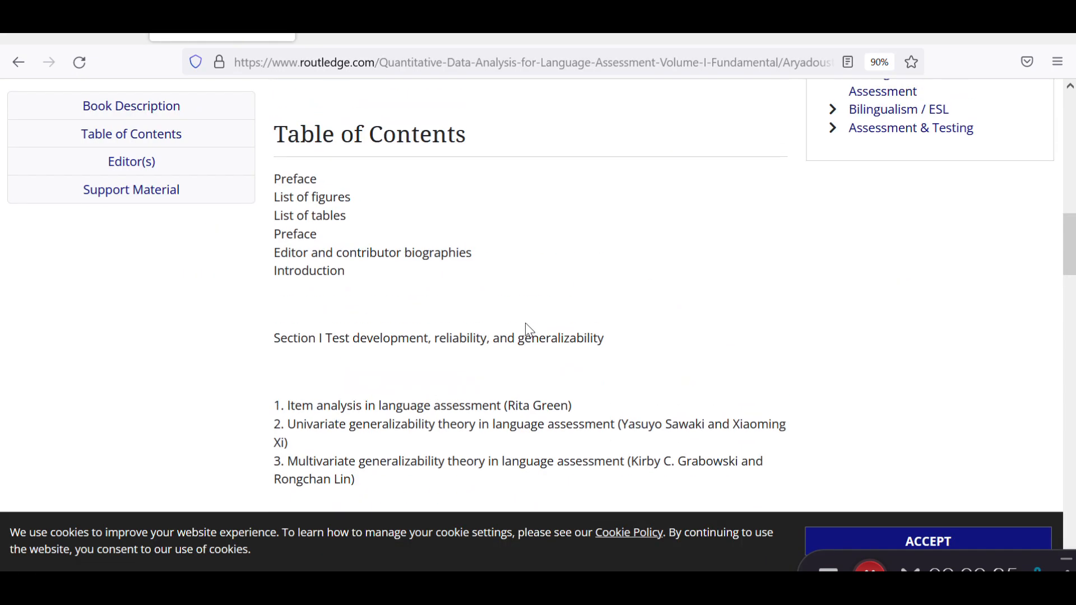
{"action": "scroll", "coordinate": [526, 323], "scroll_direction": "up", "scroll_amount": 12}
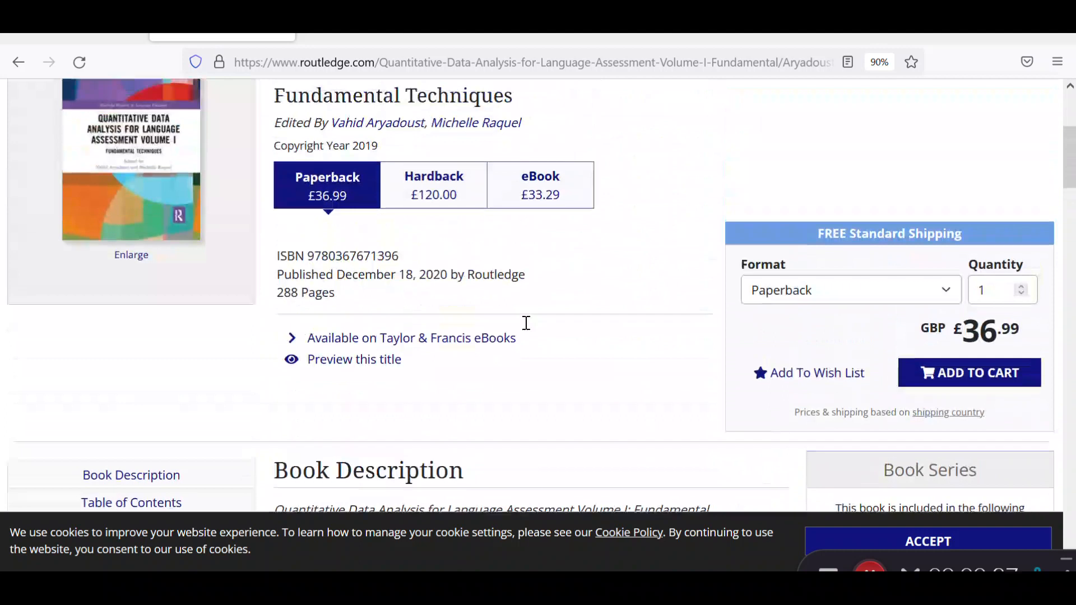
{"action": "scroll", "coordinate": [526, 323], "scroll_direction": "up", "scroll_amount": 2}
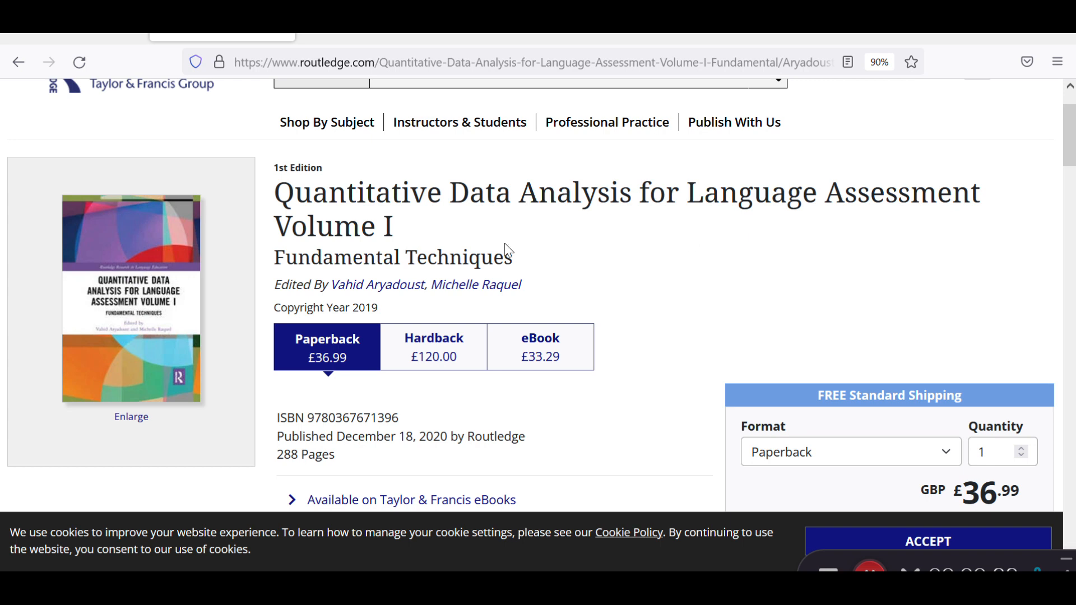
{"action": "scroll", "coordinate": [538, 276], "scroll_direction": "down", "scroll_amount": 10}
{"action": "scroll", "coordinate": [538, 277], "scroll_direction": "down", "scroll_amount": 5}
{"action": "left_click_drag", "start_coordinate": [302, 283], "coordinate": [271, 242]}
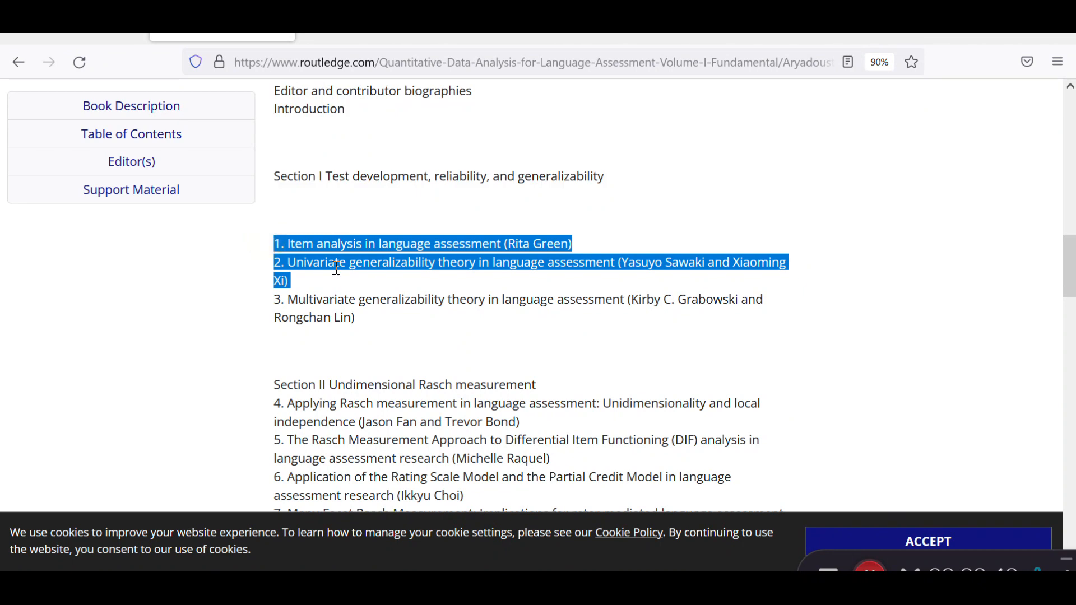
{"action": "left_click", "coordinate": [406, 289]}
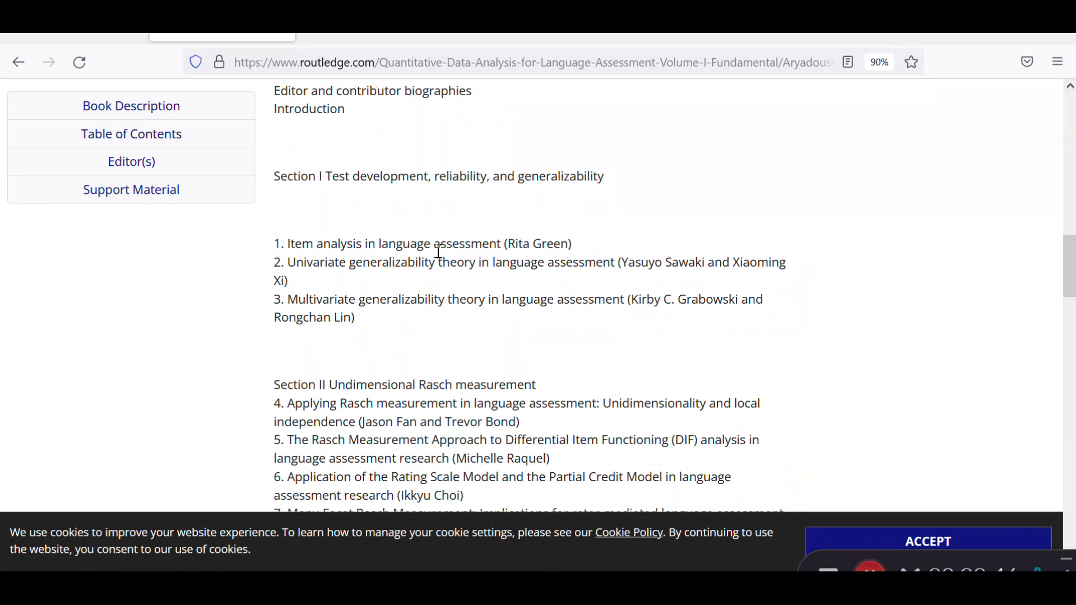
{"action": "scroll", "coordinate": [438, 252], "scroll_direction": "up", "scroll_amount": 4}
{"action": "scroll", "coordinate": [439, 254], "scroll_direction": "up", "scroll_amount": 4}
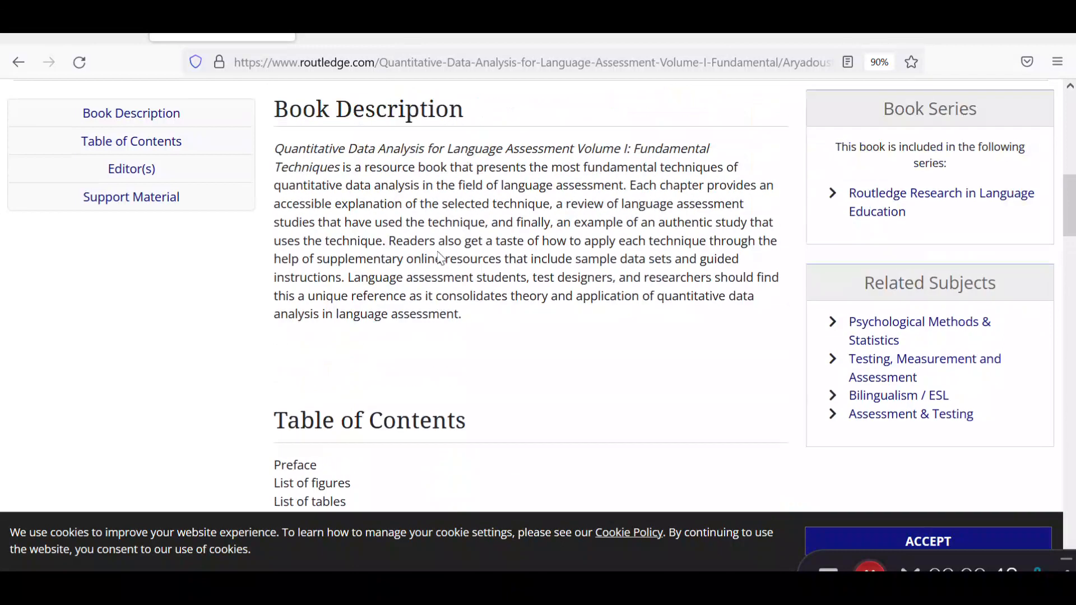
{"action": "scroll", "coordinate": [439, 257], "scroll_direction": "up", "scroll_amount": 7}
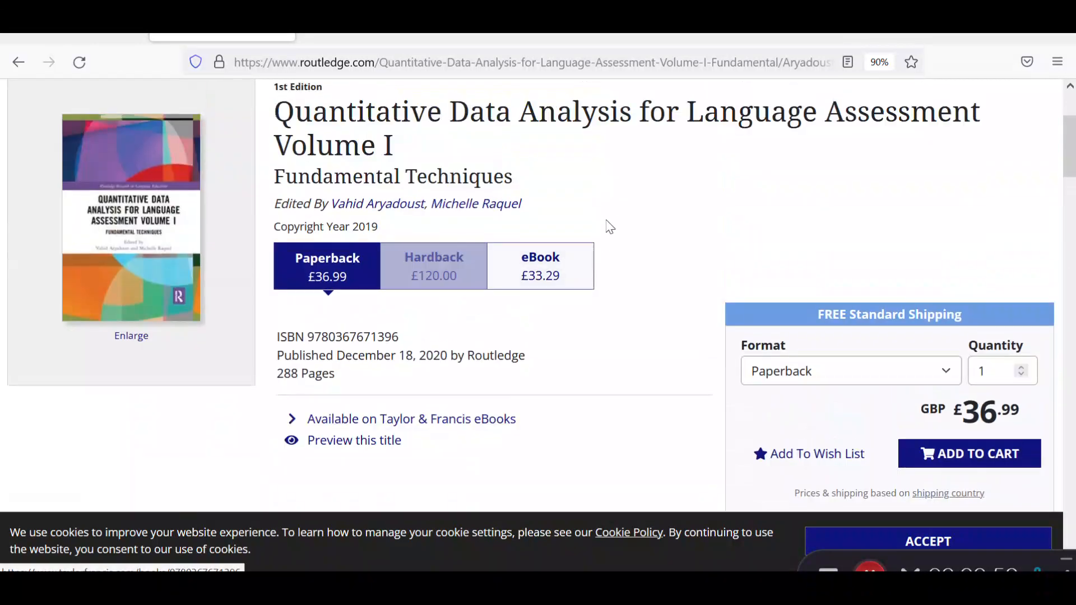
{"action": "scroll", "coordinate": [600, 185], "scroll_direction": "up", "scroll_amount": 2}
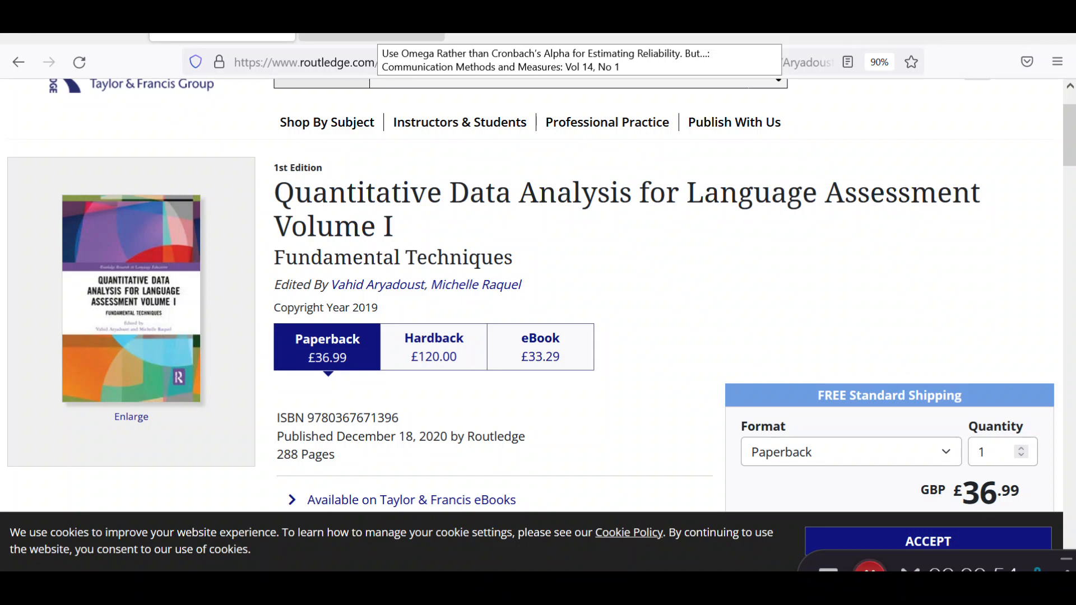
Step: Examine the title and abstract of the article "Use Omega Rather than Cronbach's Alpha for Estimating Reliability. But…"
{"action": "left_click", "coordinate": [371, 37]}
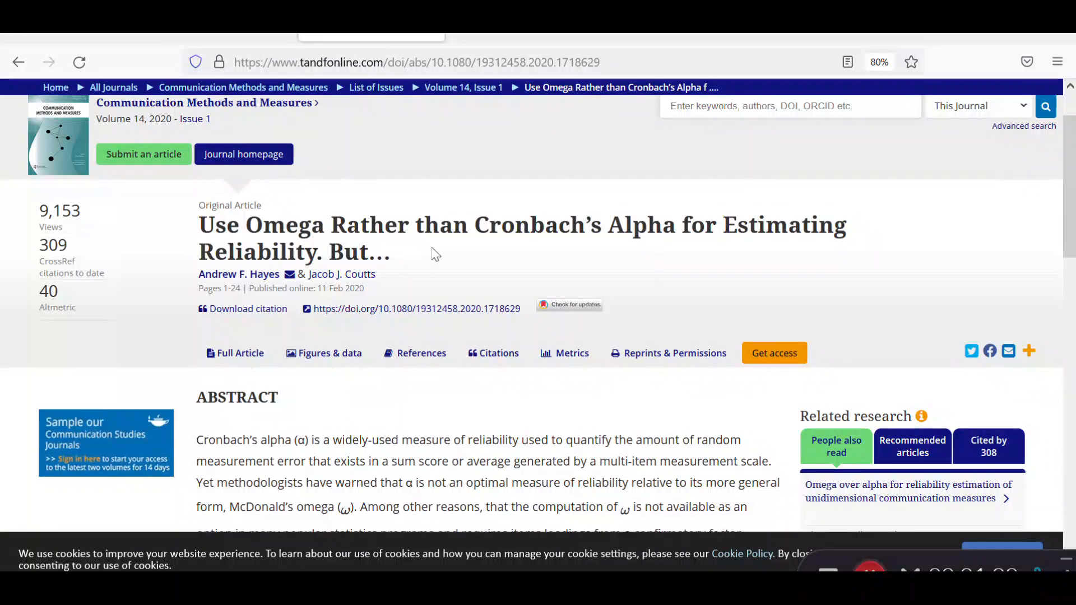
{"action": "scroll", "coordinate": [432, 251], "scroll_direction": "up", "scroll_amount": 2}
{"action": "scroll", "coordinate": [442, 318], "scroll_direction": "down", "scroll_amount": 2}
{"action": "scroll", "coordinate": [434, 306], "scroll_direction": "up", "scroll_amount": 2}
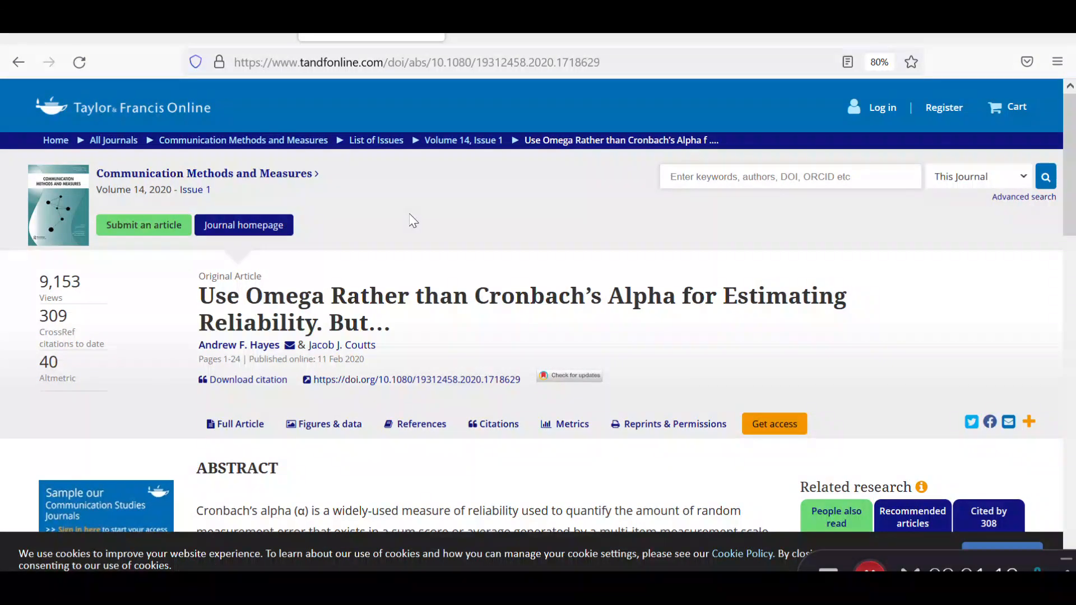
{"action": "scroll", "coordinate": [471, 230], "scroll_direction": "down", "scroll_amount": 2}
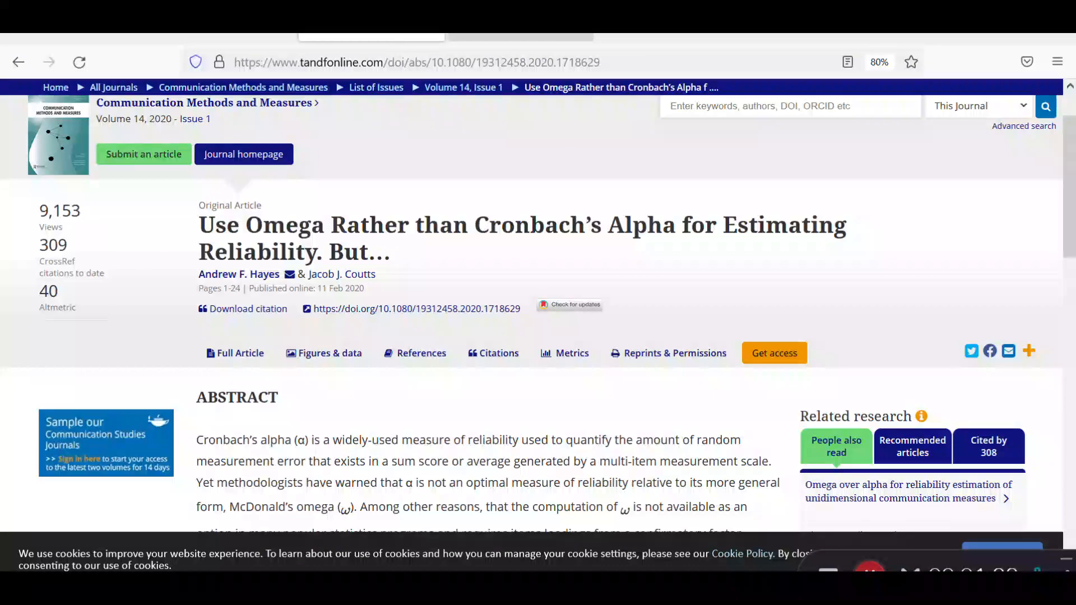
Step: View the title and abstract of the Monte Carlo study on reliability and weighting in multidimensional poverty measurement
{"action": "left_click", "coordinate": [521, 37]}
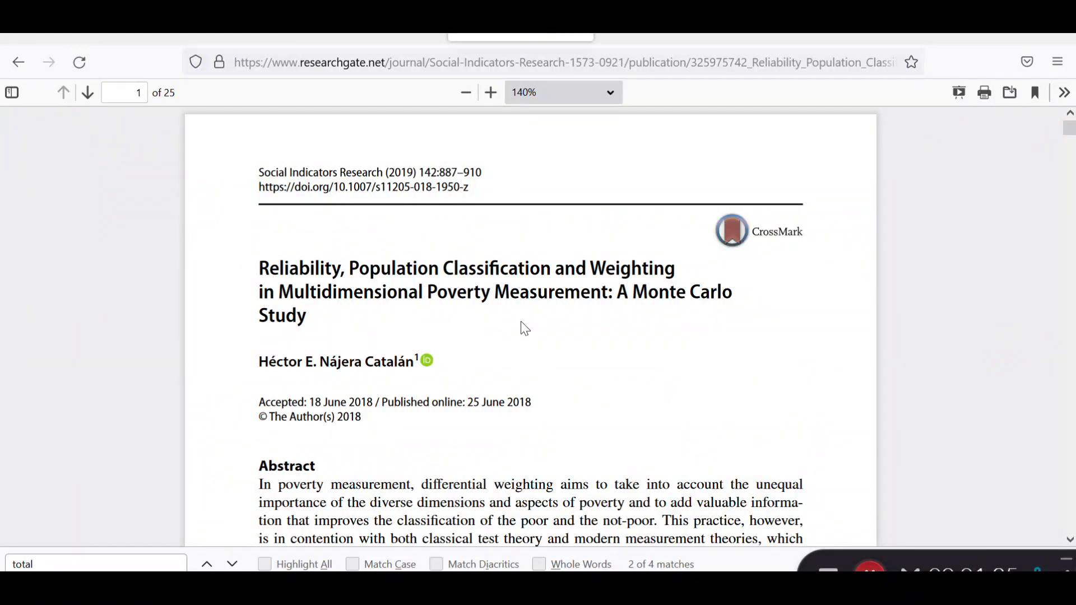
{"action": "scroll", "coordinate": [520, 321], "scroll_direction": "down", "scroll_amount": 2}
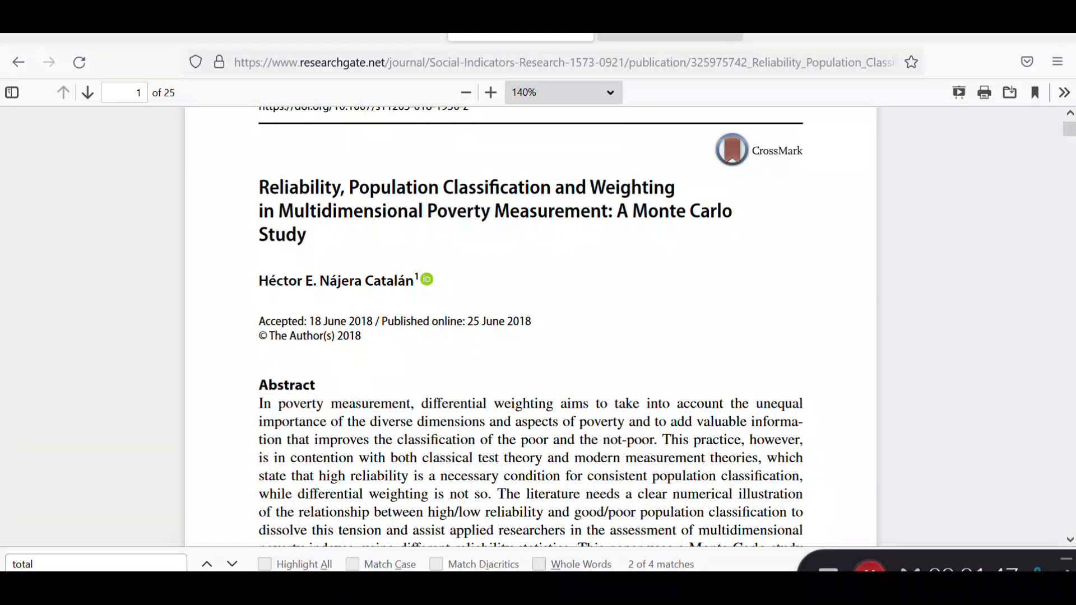
Step: Examine the title and abstract of the Frontiers article "Best Alternatives to Cronbach's Alpha Reliability in Realistic Conditions"
{"action": "left_click", "coordinate": [805, 38]}
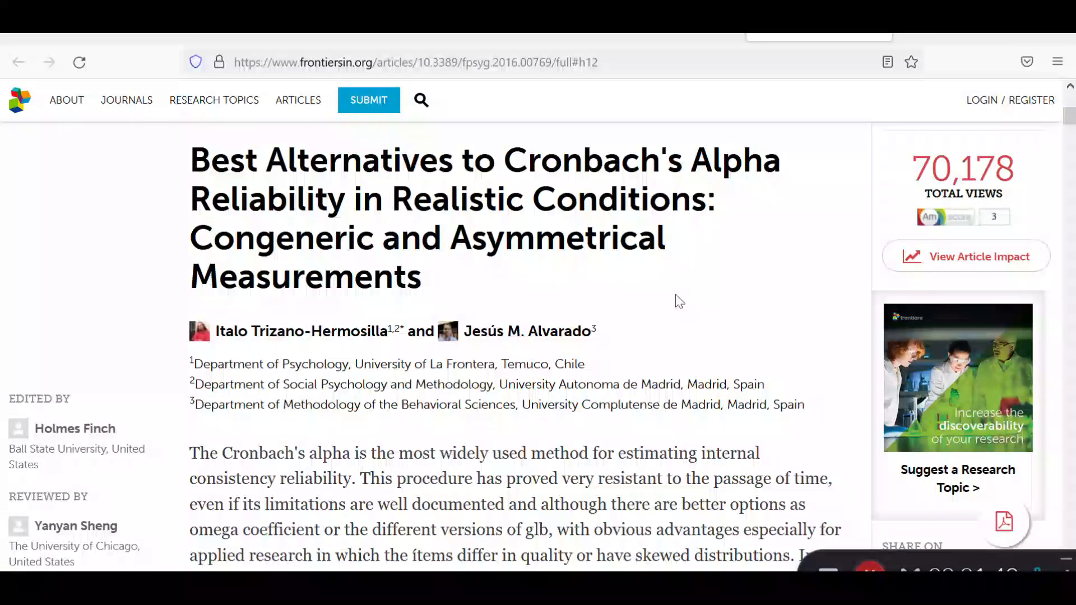
{"action": "scroll", "coordinate": [675, 294], "scroll_direction": "up", "scroll_amount": 2}
{"action": "scroll", "coordinate": [676, 294], "scroll_direction": "up", "scroll_amount": 1}
{"action": "scroll", "coordinate": [676, 295], "scroll_direction": "down", "scroll_amount": 1}
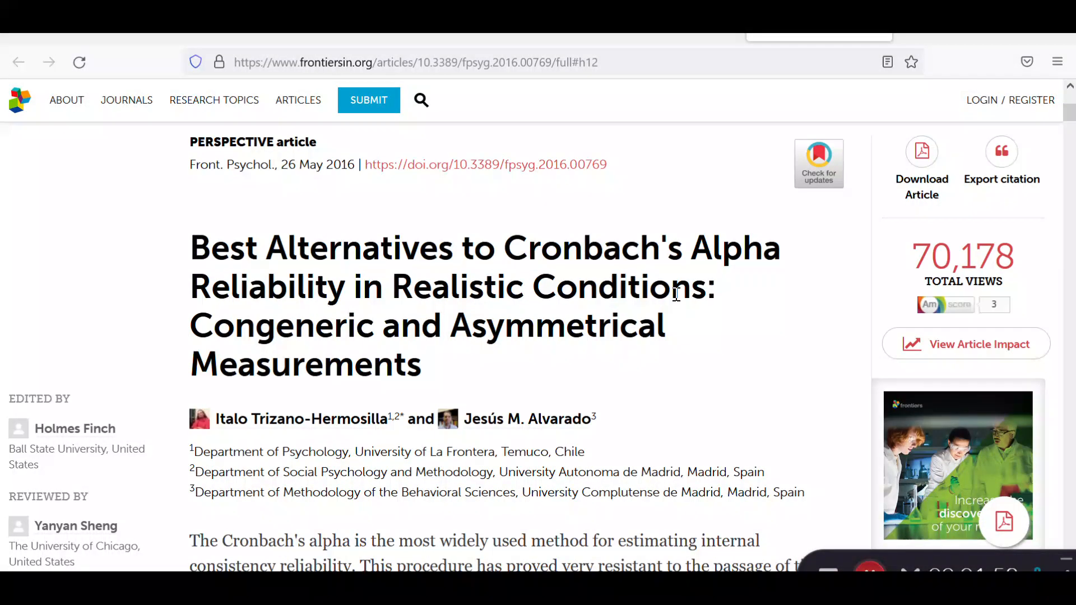
{"action": "scroll", "coordinate": [677, 294], "scroll_direction": "down", "scroll_amount": 2}
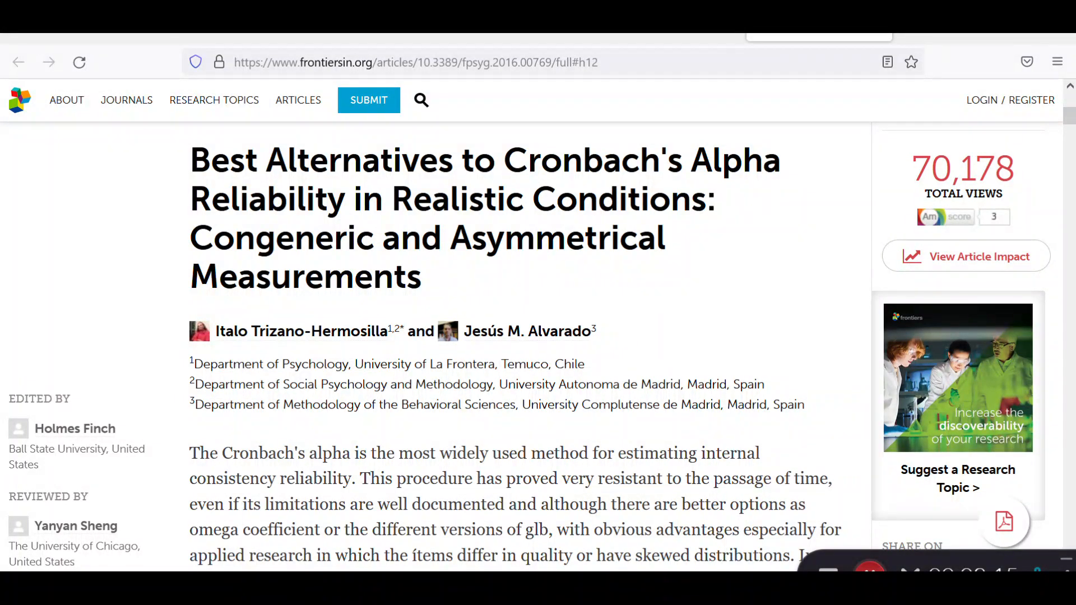
Step: Switch back to jamovi and view which scale analysis and data reduction methods are offered under Factor
{"action": "mouse_move", "coordinate": [714, 599]}
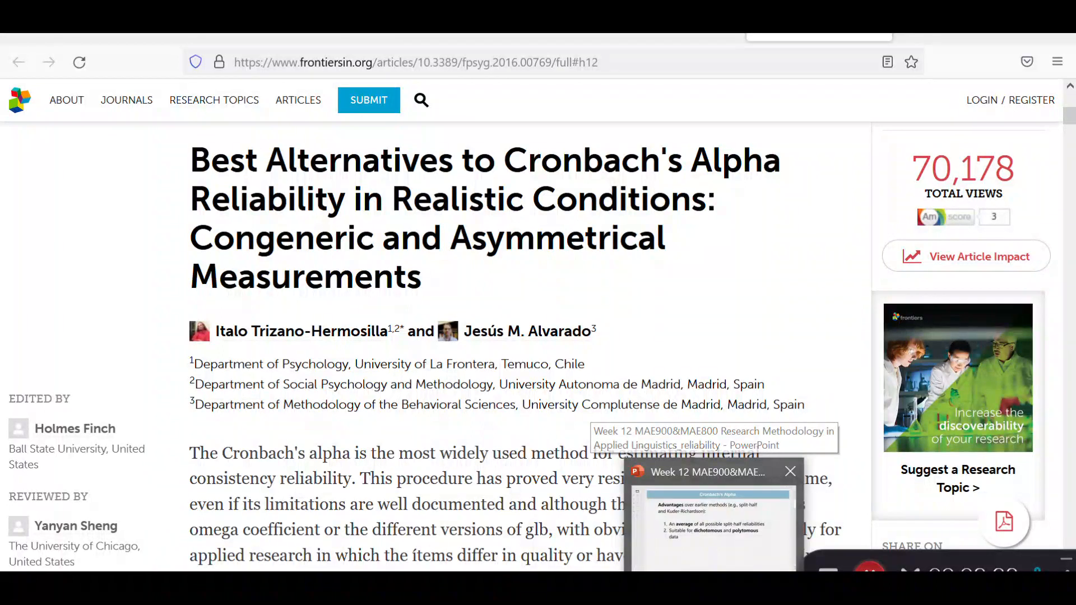
{"action": "left_click", "coordinate": [639, 593]}
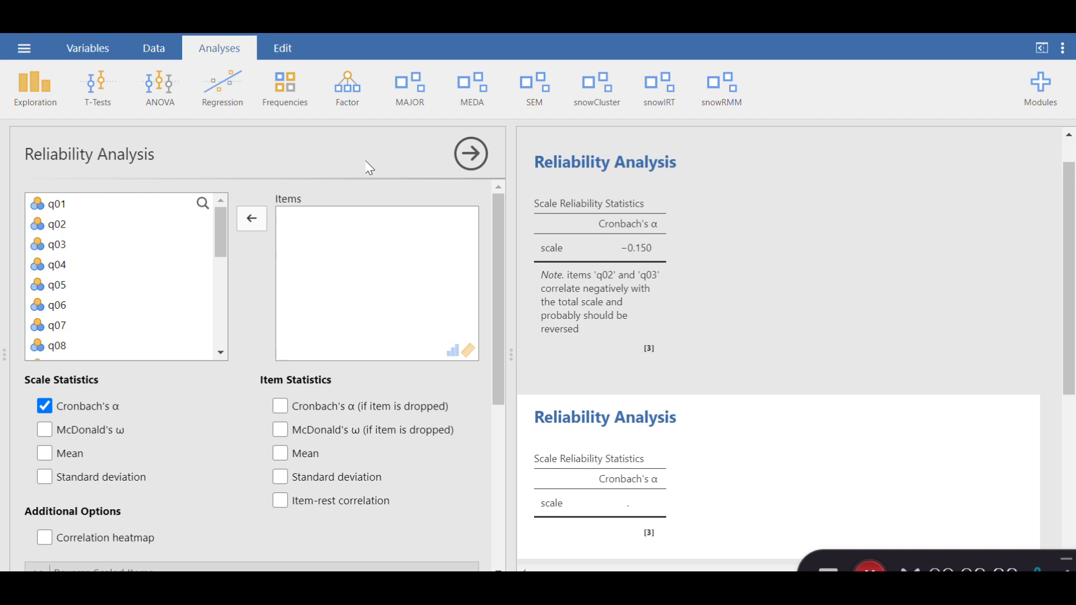
{"action": "left_click", "coordinate": [345, 94]}
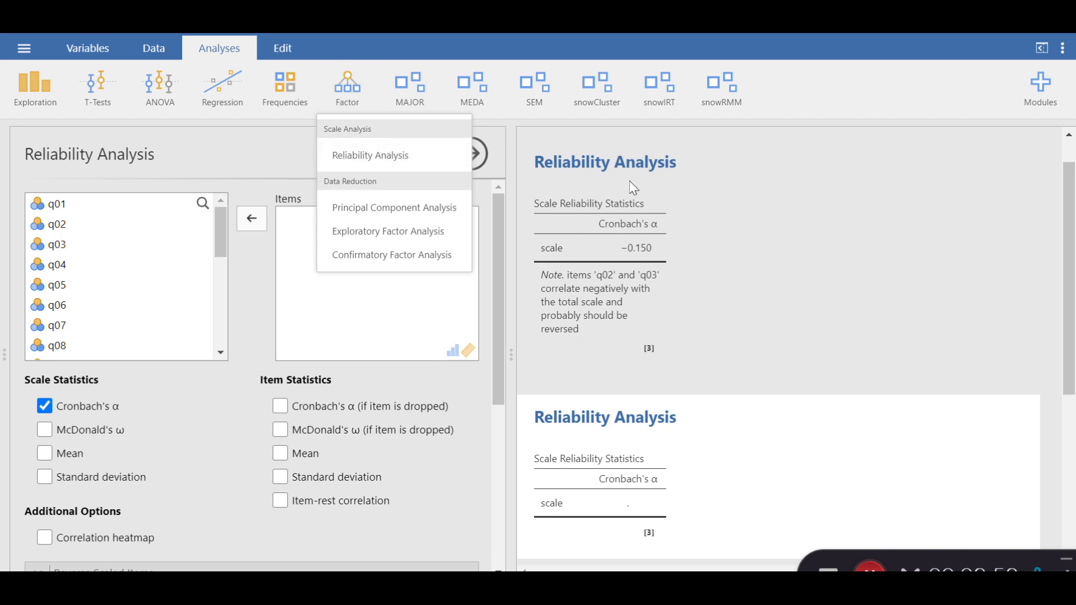
{"action": "left_click", "coordinate": [722, 200]}
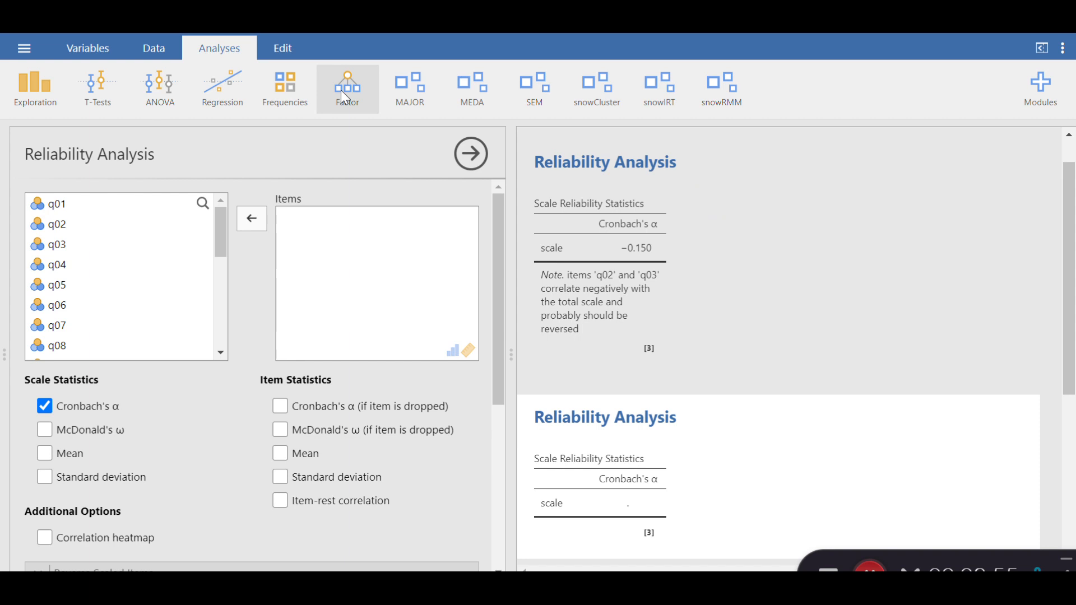
Step: Browse the modules available in the jamovi library, then close the library
{"action": "left_click", "coordinate": [1038, 90]}
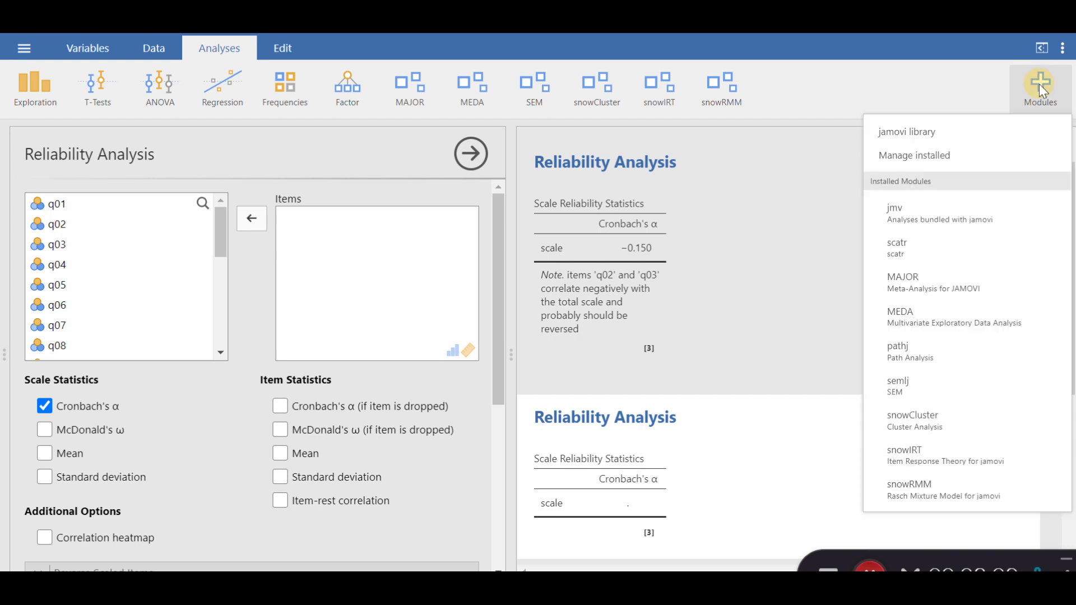
{"action": "left_click", "coordinate": [943, 135]}
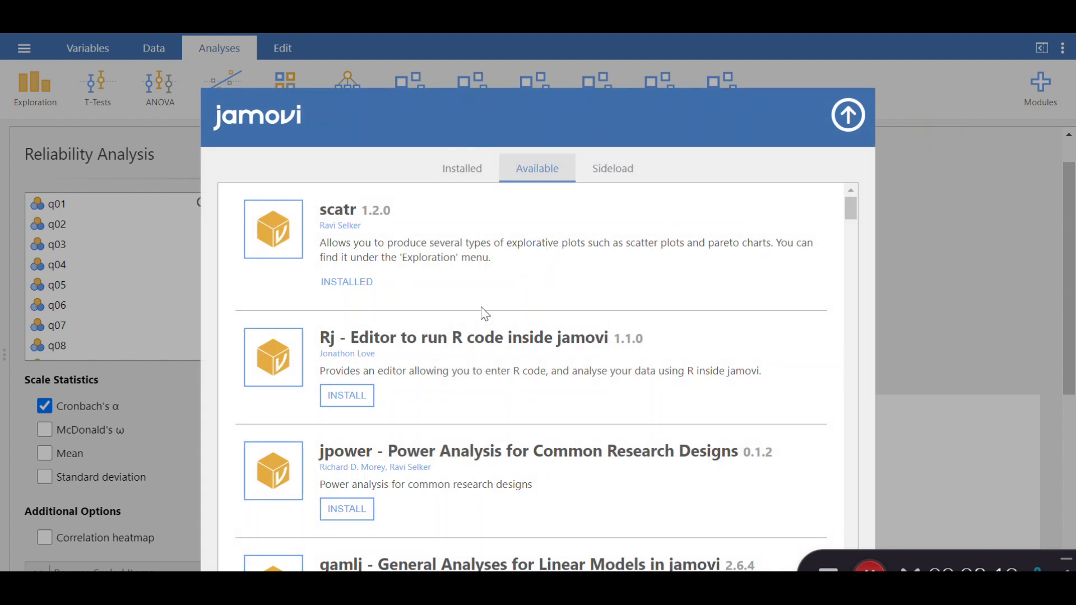
{"action": "scroll", "coordinate": [392, 348], "scroll_direction": "down", "scroll_amount": 2}
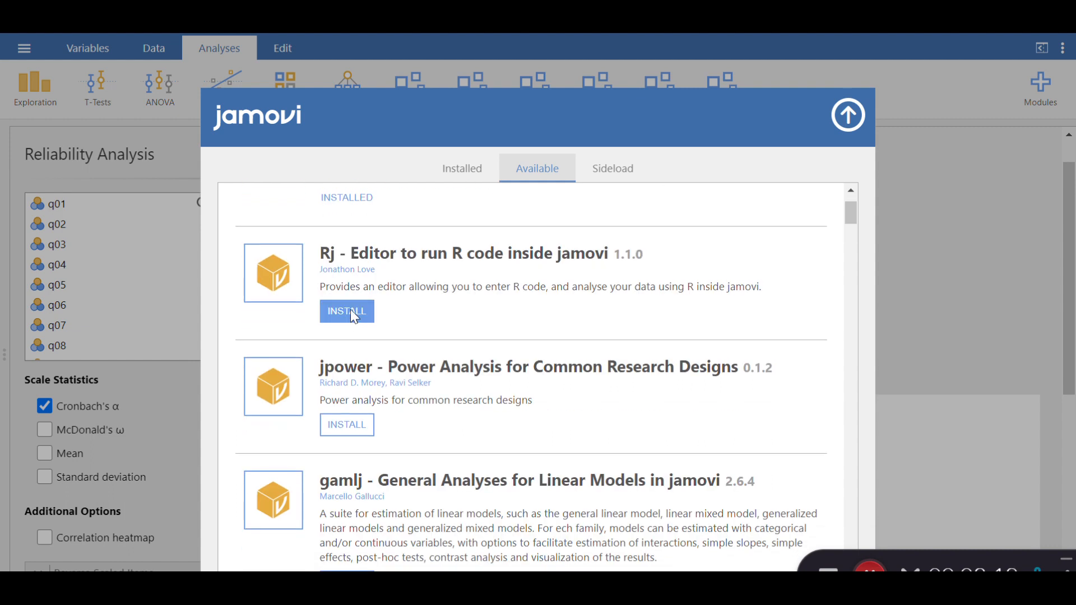
{"action": "left_click", "coordinate": [847, 115]}
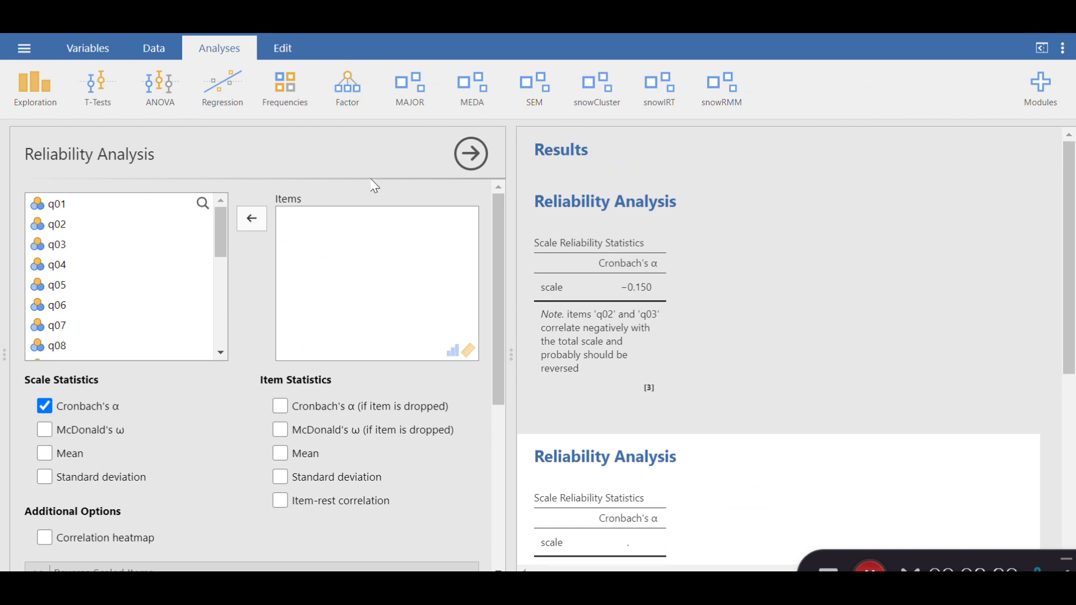
Step: Reopen the first Reliability Analysis in the results and remove q01, q02, q03 and q05 from its items
{"action": "left_click", "coordinate": [344, 104]}
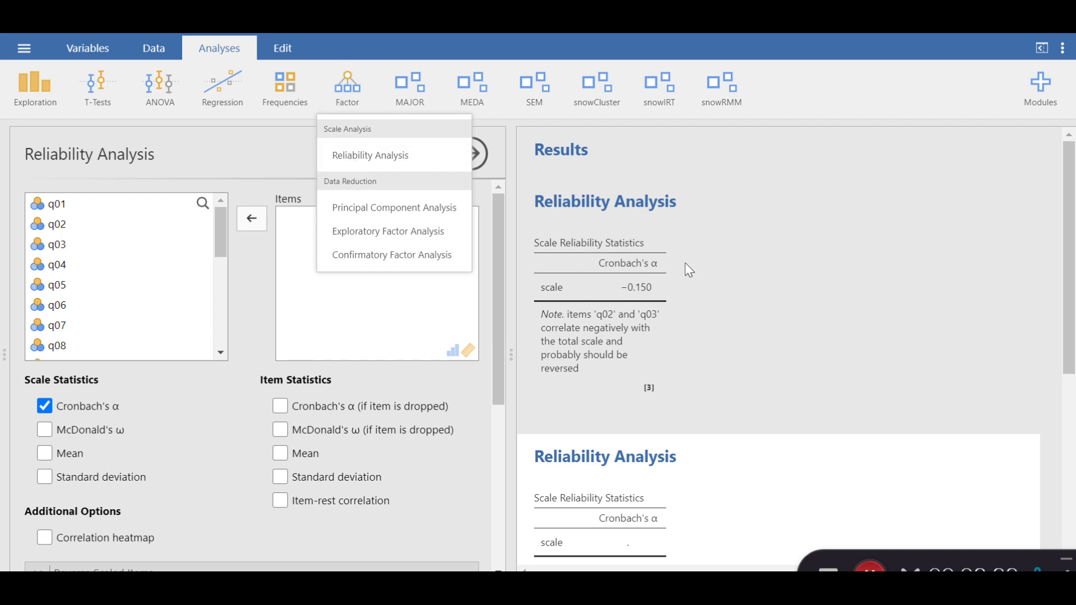
{"action": "left_click", "coordinate": [705, 262]}
{"action": "left_click", "coordinate": [673, 282]}
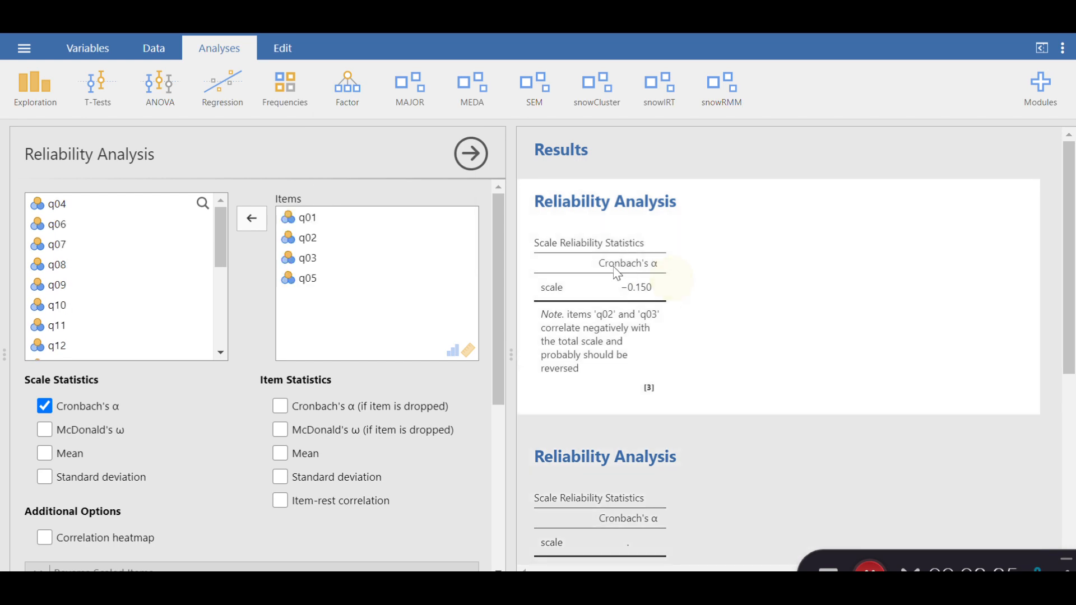
{"action": "left_click", "coordinate": [318, 222]}
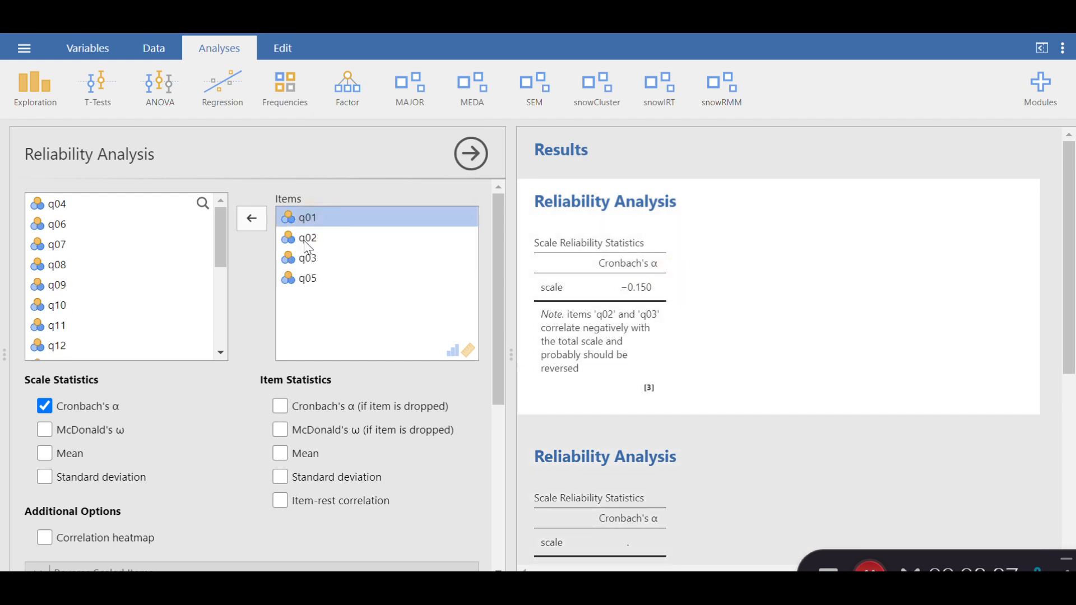
{"action": "left_click", "coordinate": [317, 278], "text": "shift"}
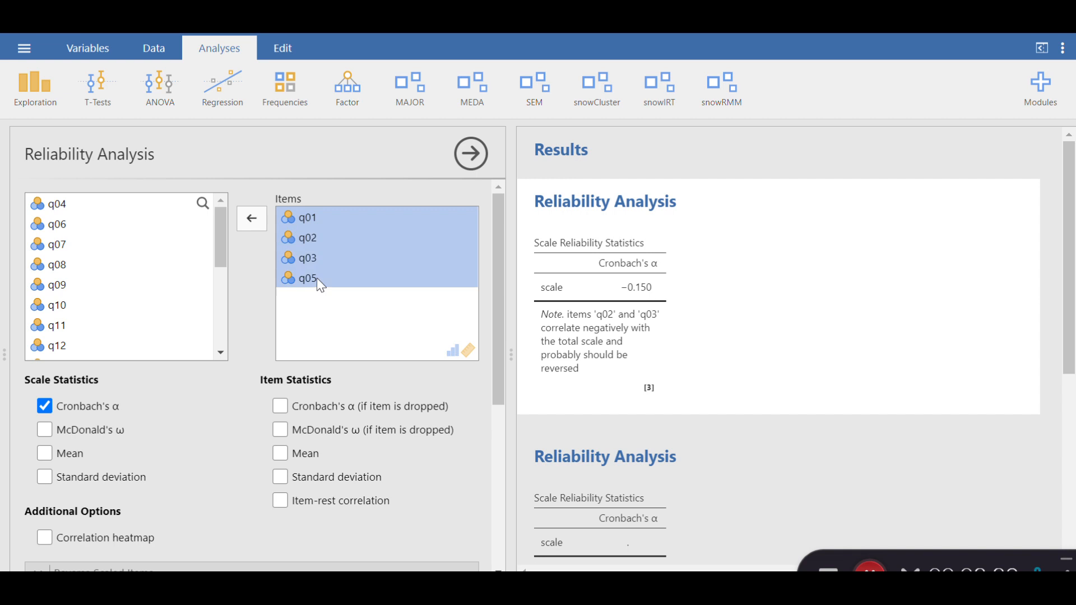
{"action": "left_click", "coordinate": [254, 220]}
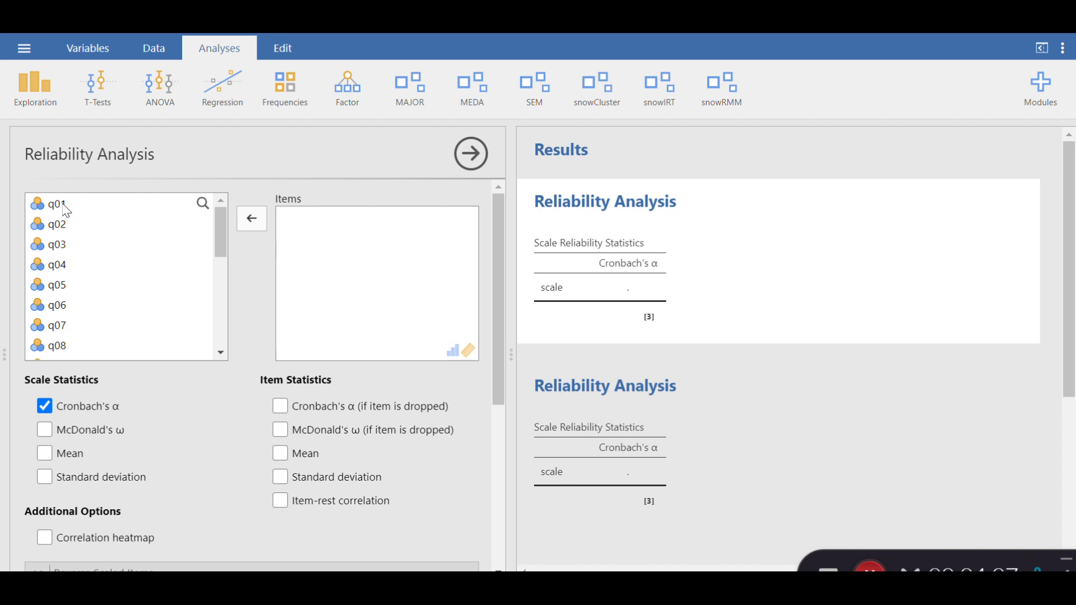
Step: Add variables q01 through q05 as the items of the Reliability Analysis
{"action": "left_click", "coordinate": [62, 210]}
{"action": "left_click", "coordinate": [63, 289]}
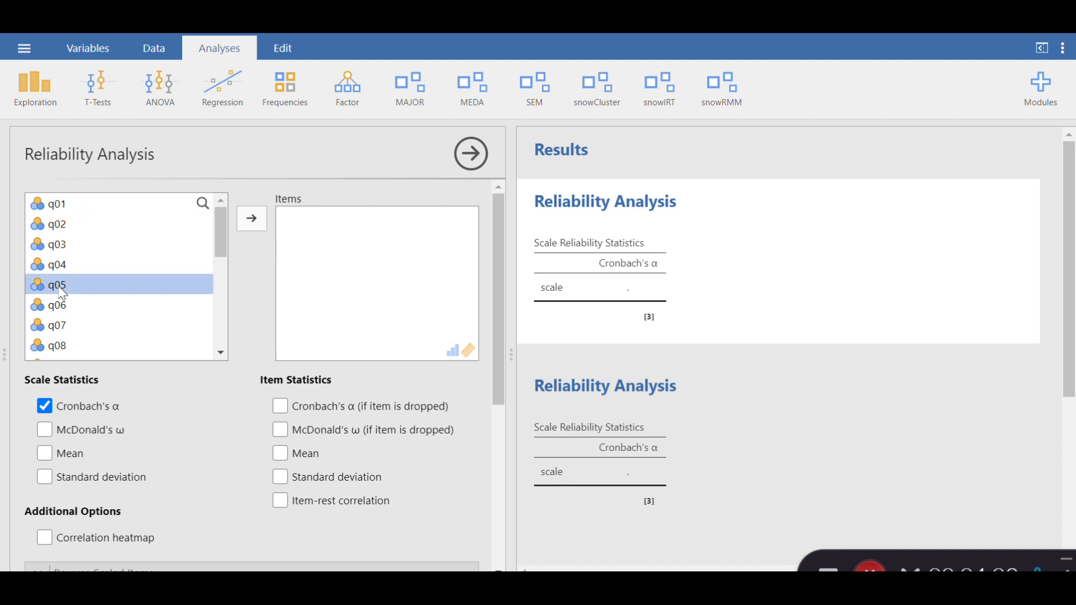
{"action": "left_click", "coordinate": [69, 202]}
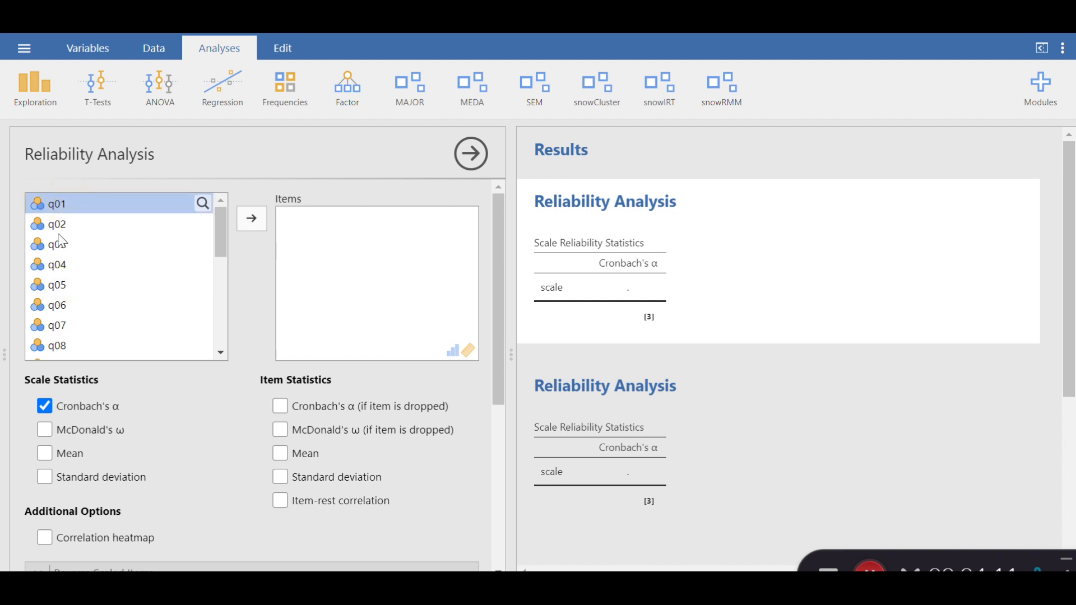
{"action": "left_click", "coordinate": [62, 285], "text": "shift"}
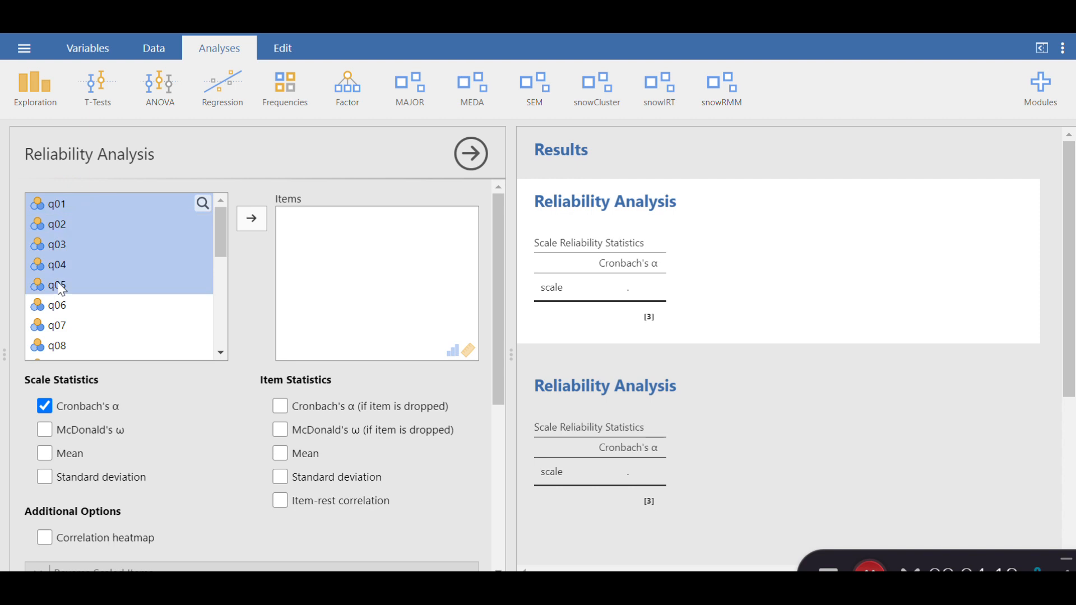
{"action": "left_click", "coordinate": [251, 219]}
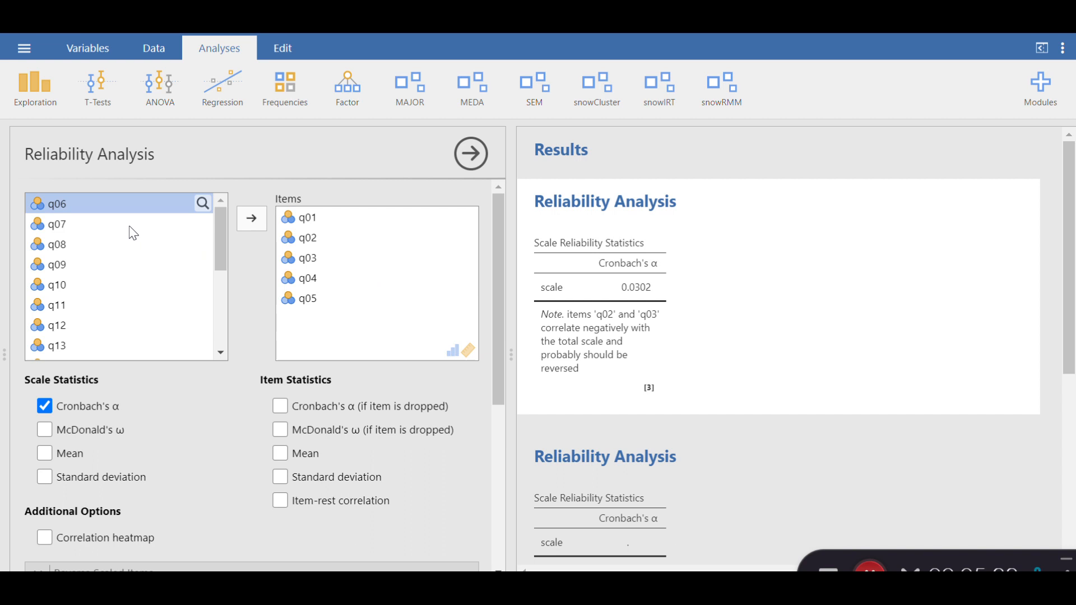
Step: Remove all five variables q01 through q05 from the items of the Reliability Analysis
{"action": "left_click", "coordinate": [316, 220]}
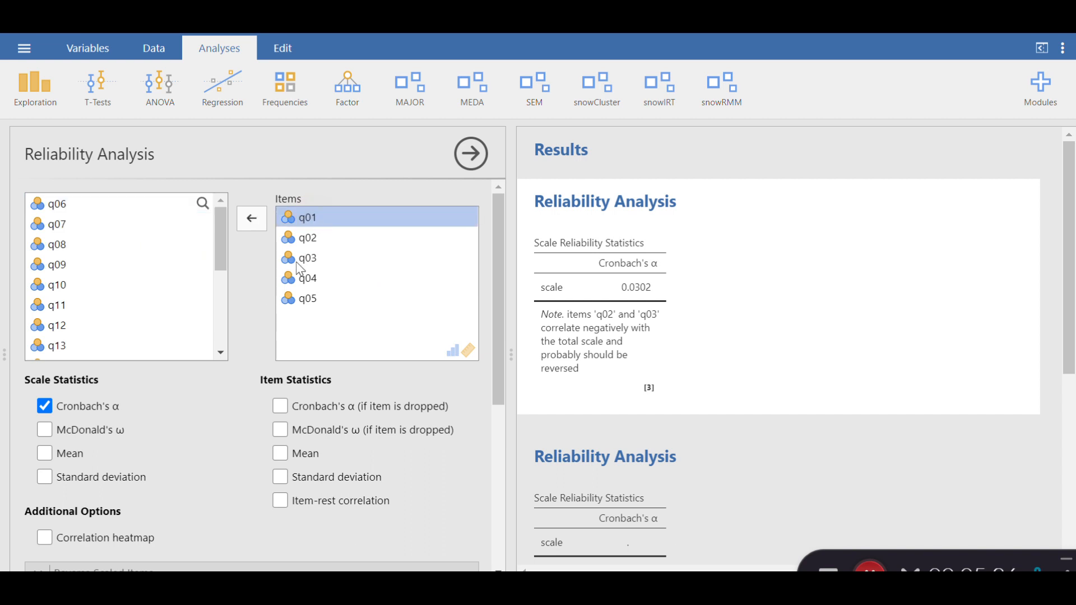
{"action": "left_click", "coordinate": [293, 303], "text": "shift"}
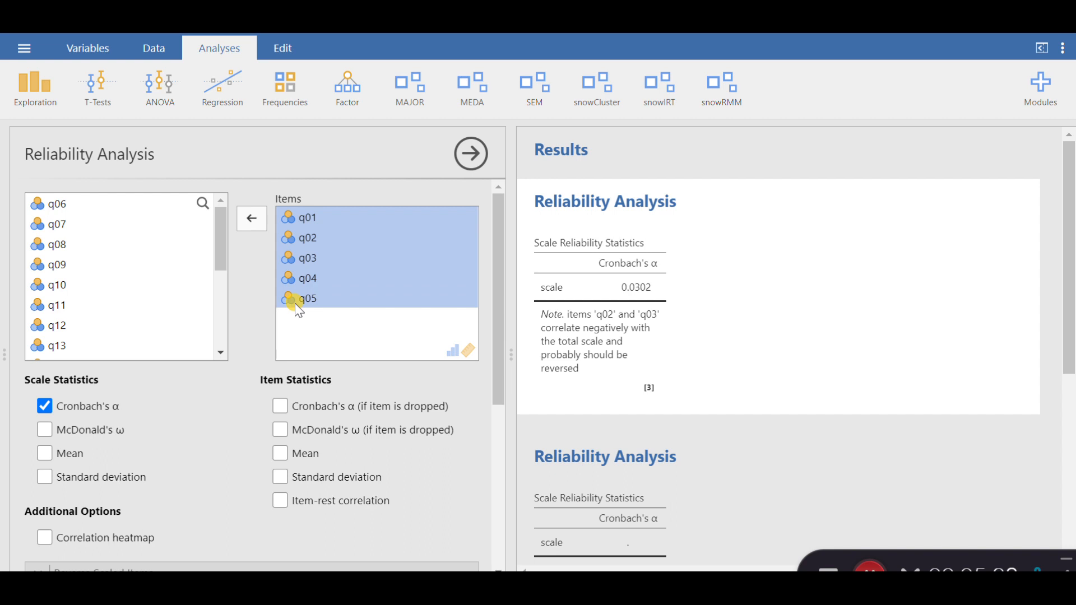
{"action": "left_click", "coordinate": [257, 220]}
{"action": "mouse_move", "coordinate": [219, 227]}
{"action": "left_mouse_down"}
{"action": "mouse_move", "coordinate": [216, 326]}
{"action": "mouse_move", "coordinate": [221, 234]}
{"action": "left_mouse_up"}
{"action": "left_click", "coordinate": [210, 330]}
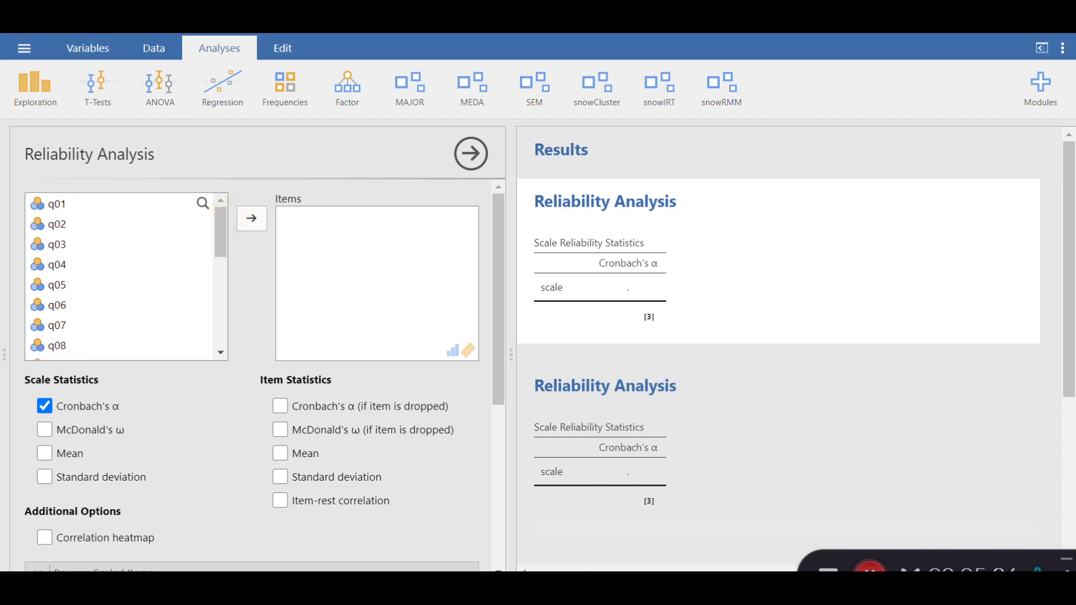
Step: Switch to the Word document to check which questions belong to Factor 1: fear of math, and return to jamovi
{"action": "left_click", "coordinate": [592, 585]}
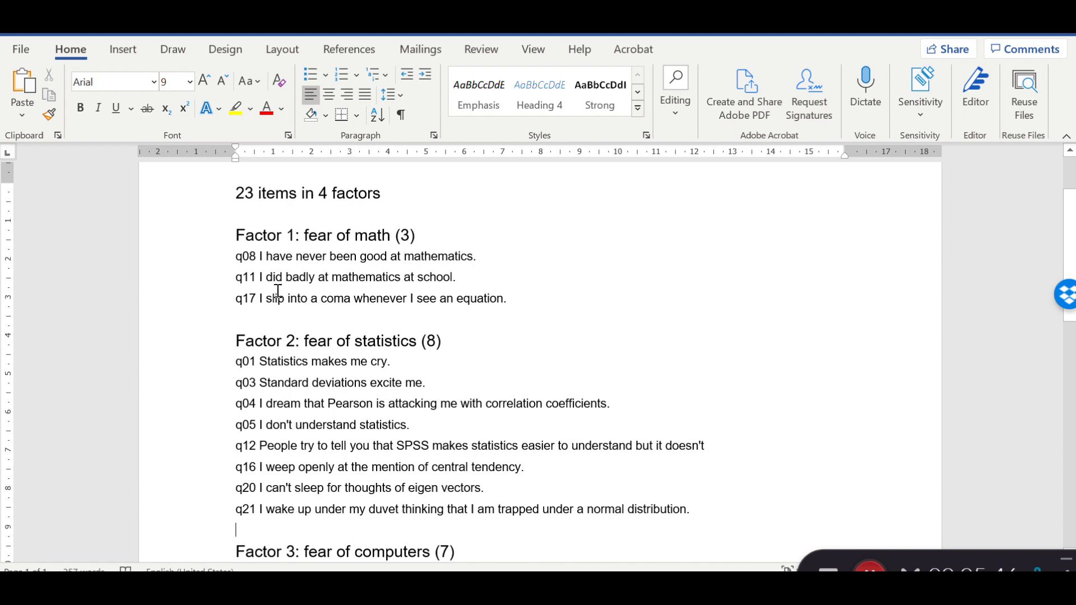
{"action": "left_click_drag", "start_coordinate": [207, 261], "coordinate": [207, 305]}
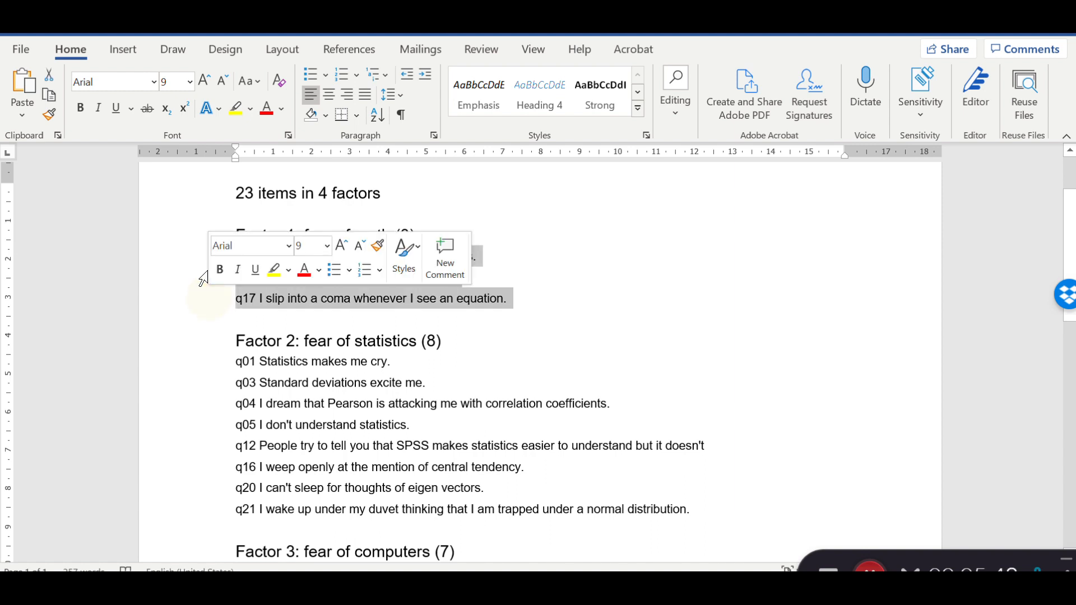
{"action": "left_click", "coordinate": [285, 300]}
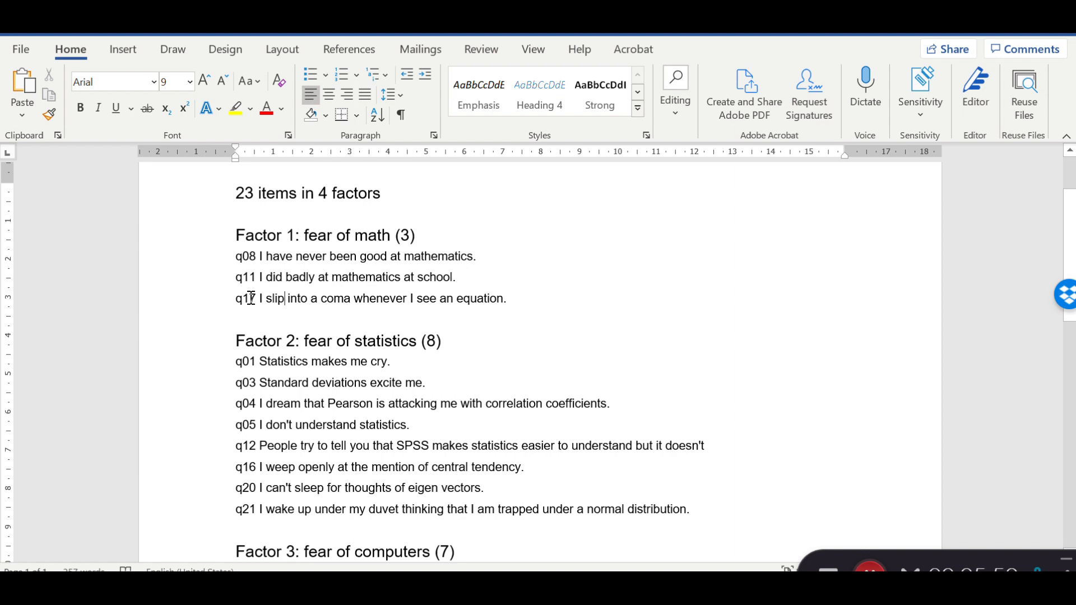
{"action": "left_click", "coordinate": [661, 586]}
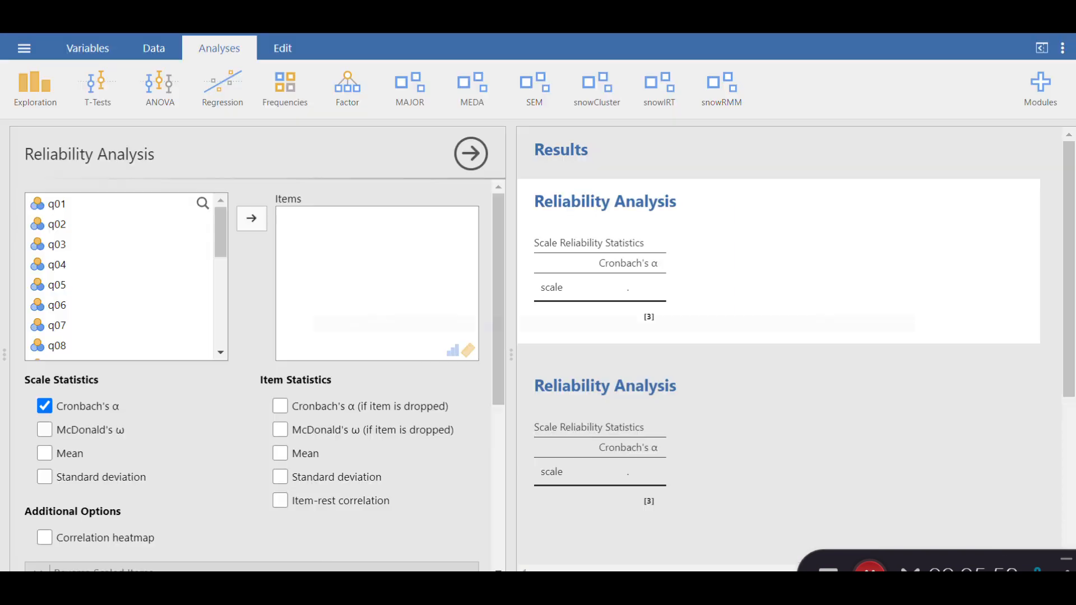
{"action": "left_click", "coordinate": [78, 206]}
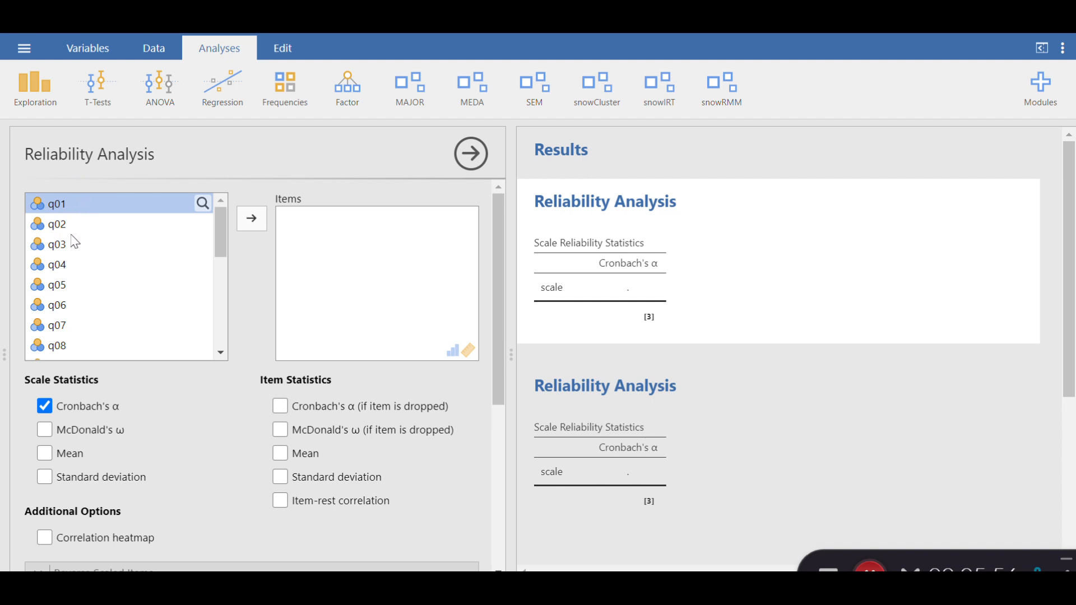
{"action": "left_click", "coordinate": [581, 584]}
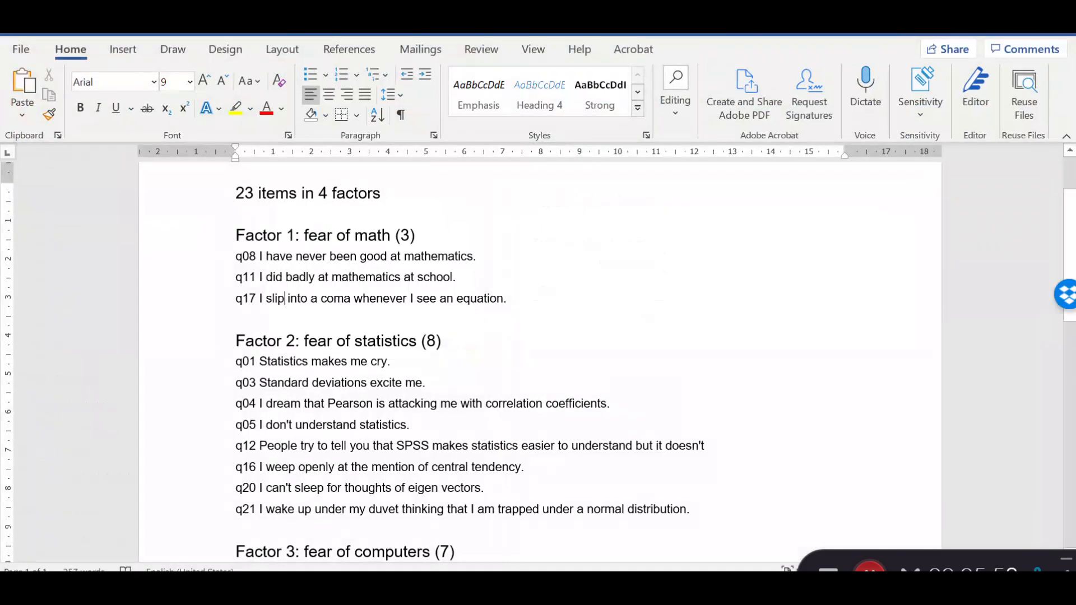
{"action": "left_click", "coordinate": [580, 583]}
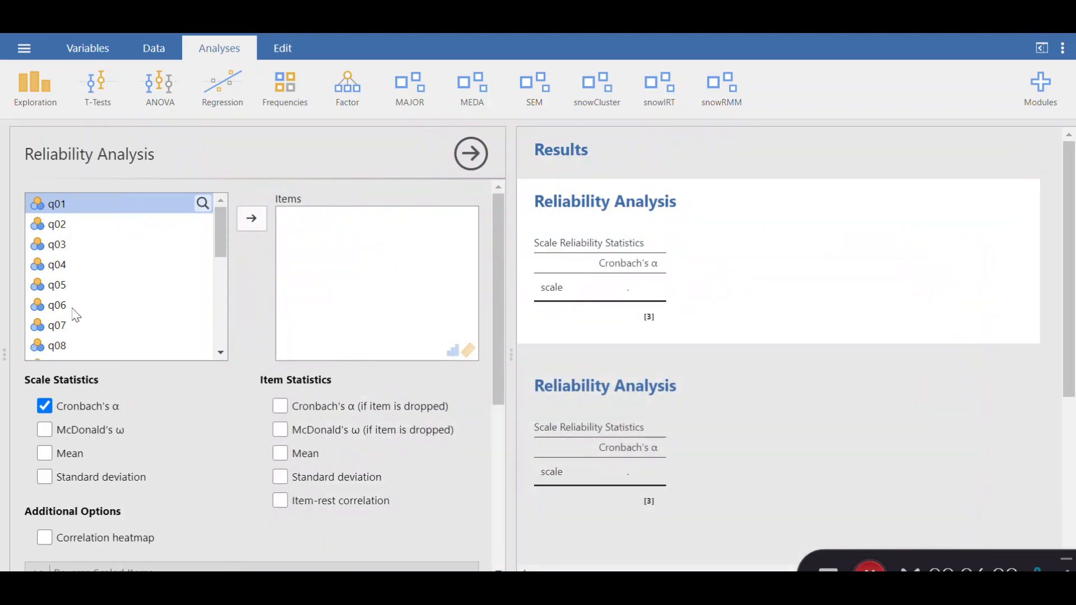
Step: Add q08, q11 and q17 as the items of the Reliability Analysis
{"action": "scroll", "coordinate": [71, 308], "scroll_direction": "down", "scroll_amount": 2}
{"action": "scroll", "coordinate": [61, 235], "scroll_direction": "up", "scroll_amount": 2}
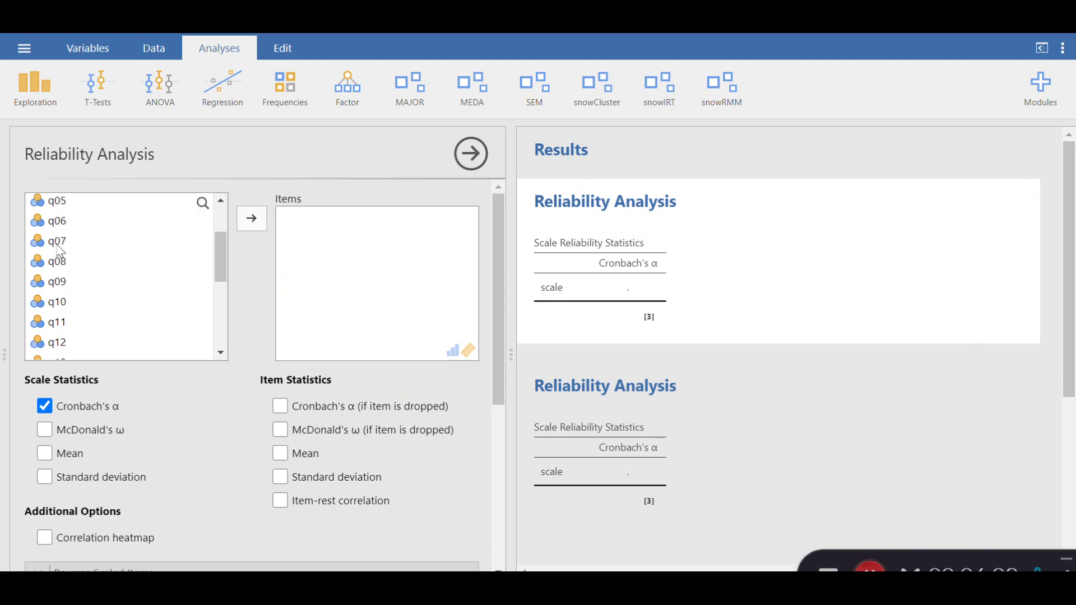
{"action": "left_click", "coordinate": [59, 261]}
{"action": "left_click", "coordinate": [251, 219]}
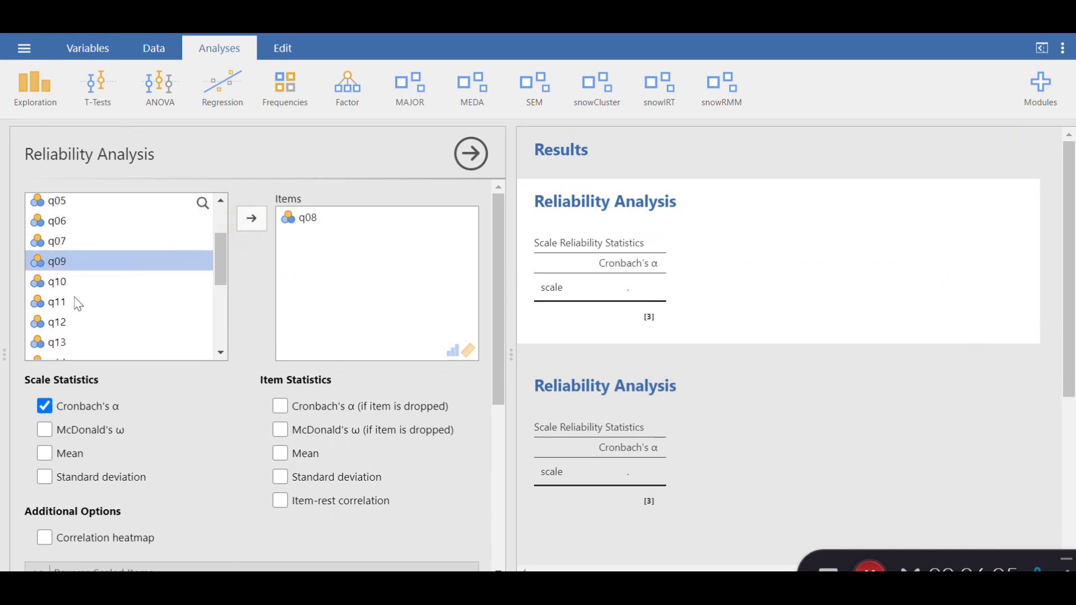
{"action": "left_click", "coordinate": [76, 303]}
{"action": "left_click", "coordinate": [251, 224]}
{"action": "scroll", "coordinate": [113, 283], "scroll_direction": "down", "scroll_amount": 4}
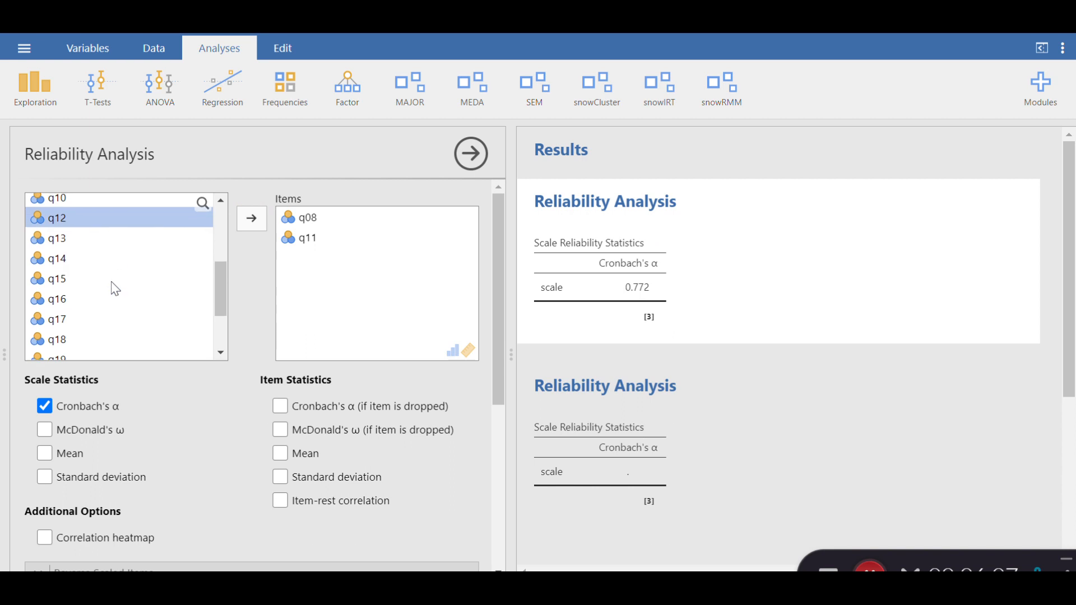
{"action": "left_click", "coordinate": [67, 238]}
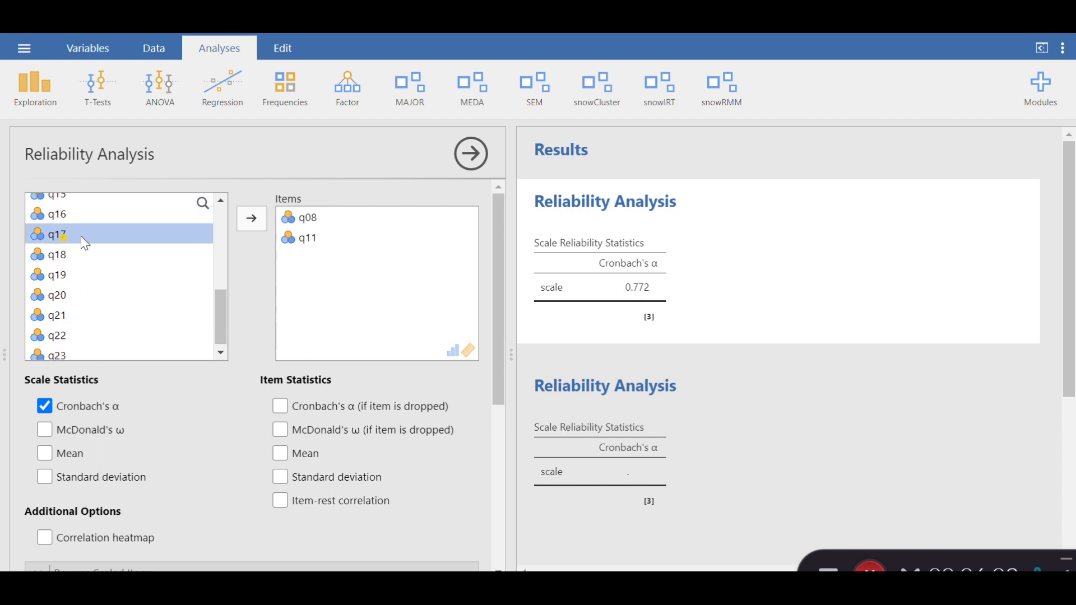
{"action": "left_click", "coordinate": [251, 218]}
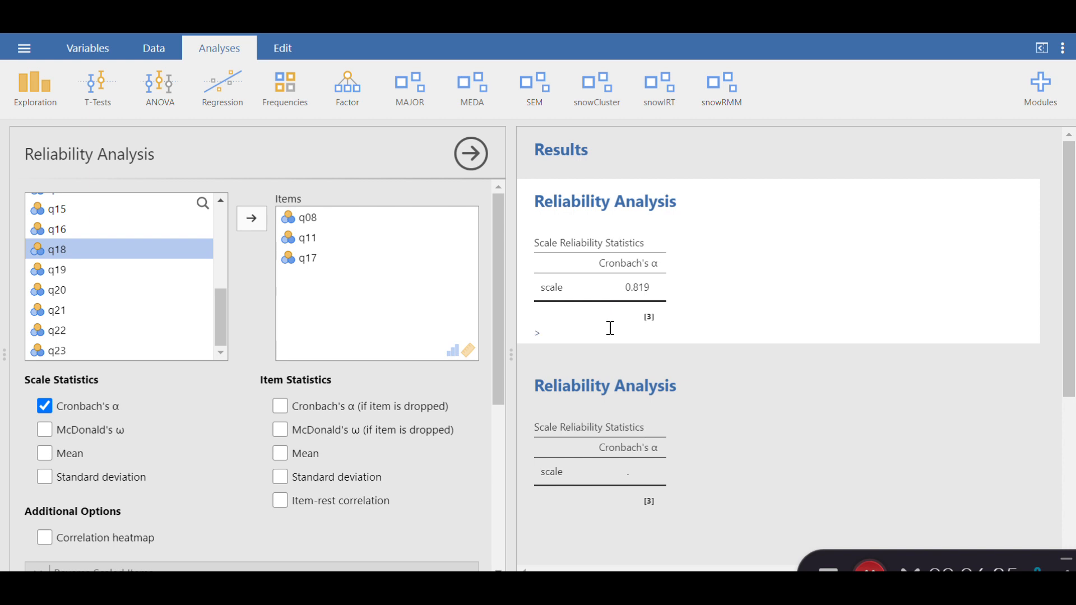
Step: Add McDonald's ω, mean and standard deviation to the scale statistics of the Reliability Analysis
{"action": "left_click", "coordinate": [49, 430]}
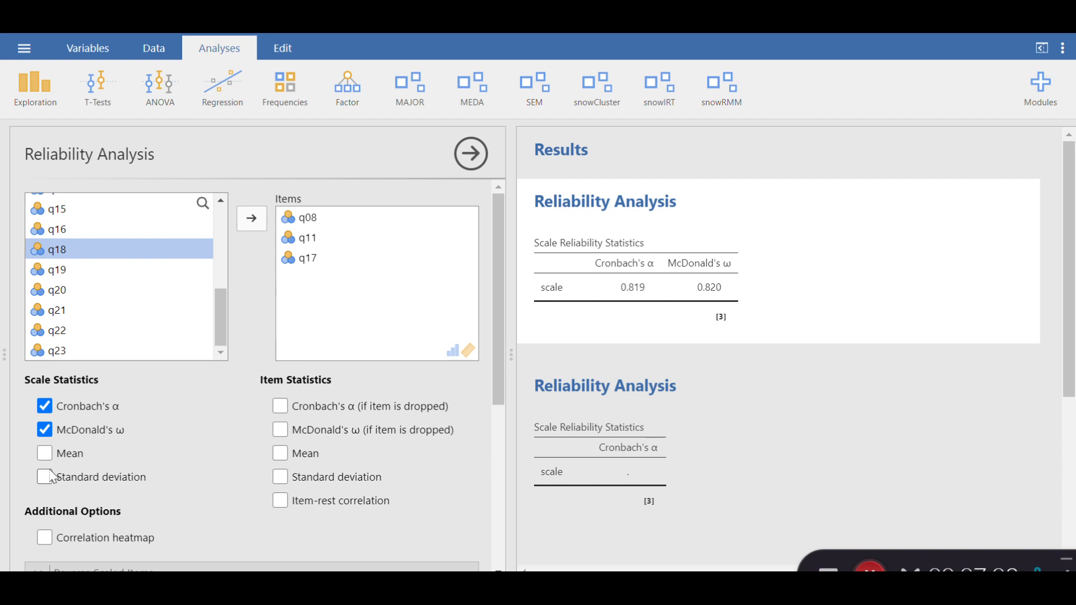
{"action": "left_click", "coordinate": [45, 453]}
{"action": "left_click", "coordinate": [44, 478]}
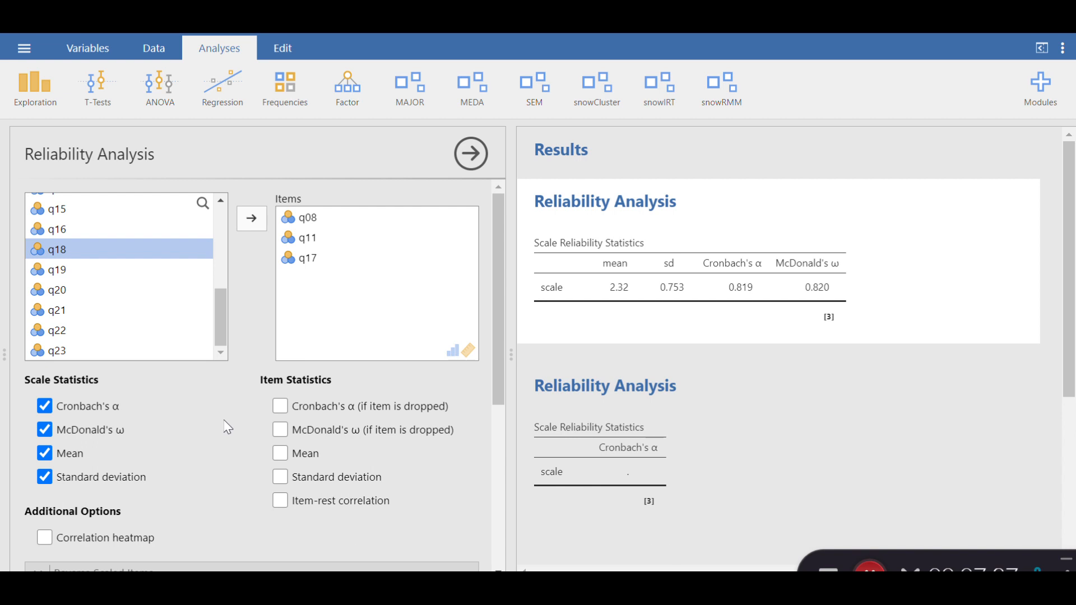
Step: Include Cronbach's α and McDonald's ω if item is dropped, plus mean and standard deviation, in the item statistics
{"action": "left_click", "coordinate": [283, 409]}
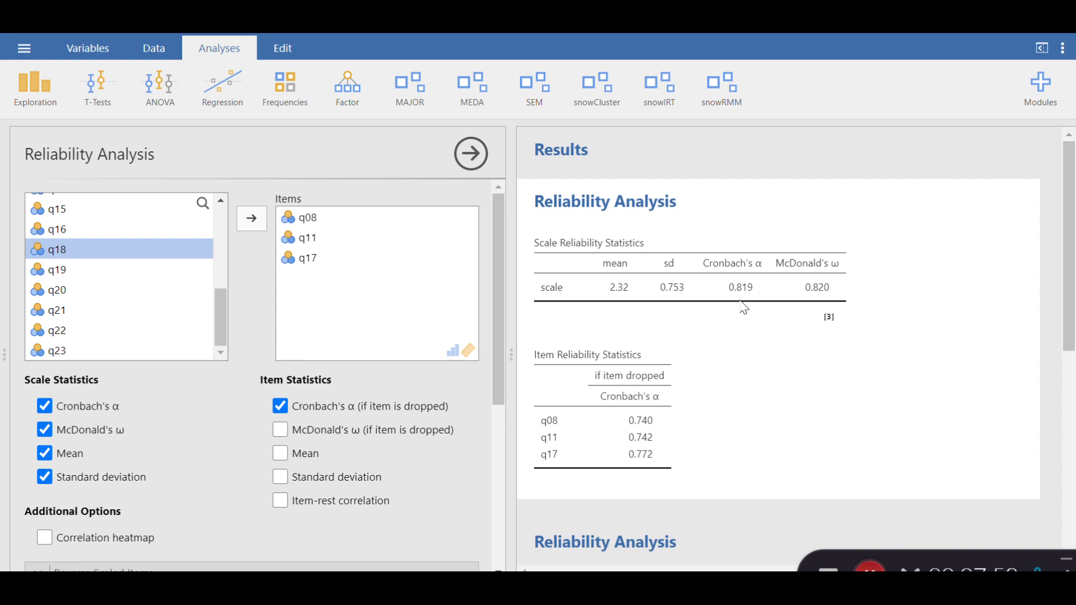
{"action": "scroll", "coordinate": [806, 401], "scroll_direction": "down", "scroll_amount": 3}
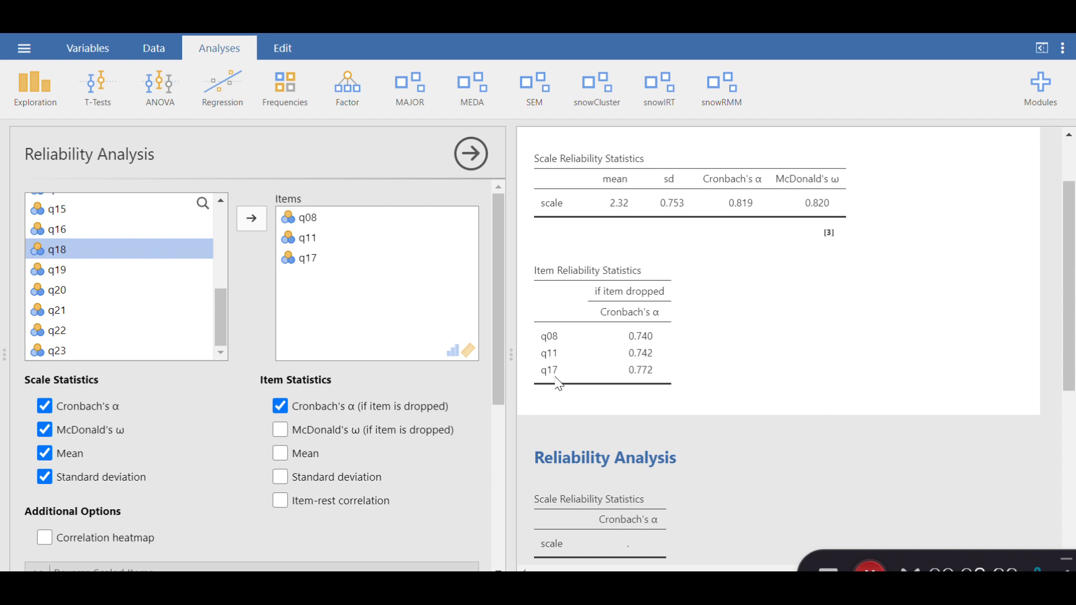
{"action": "left_click", "coordinate": [640, 376]}
{"action": "left_click", "coordinate": [281, 433]}
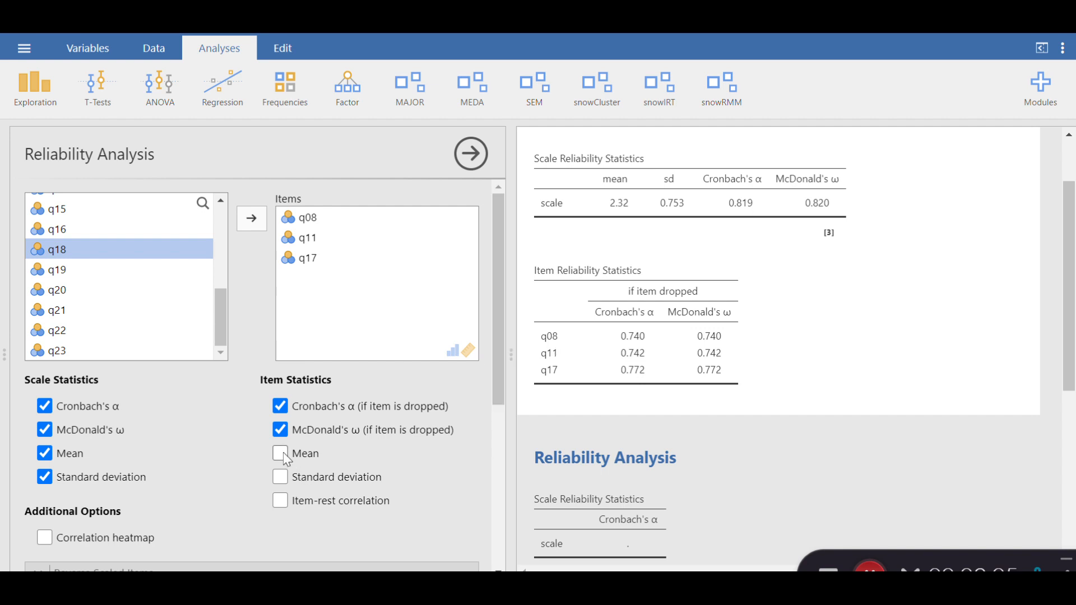
{"action": "left_click", "coordinate": [283, 482]}
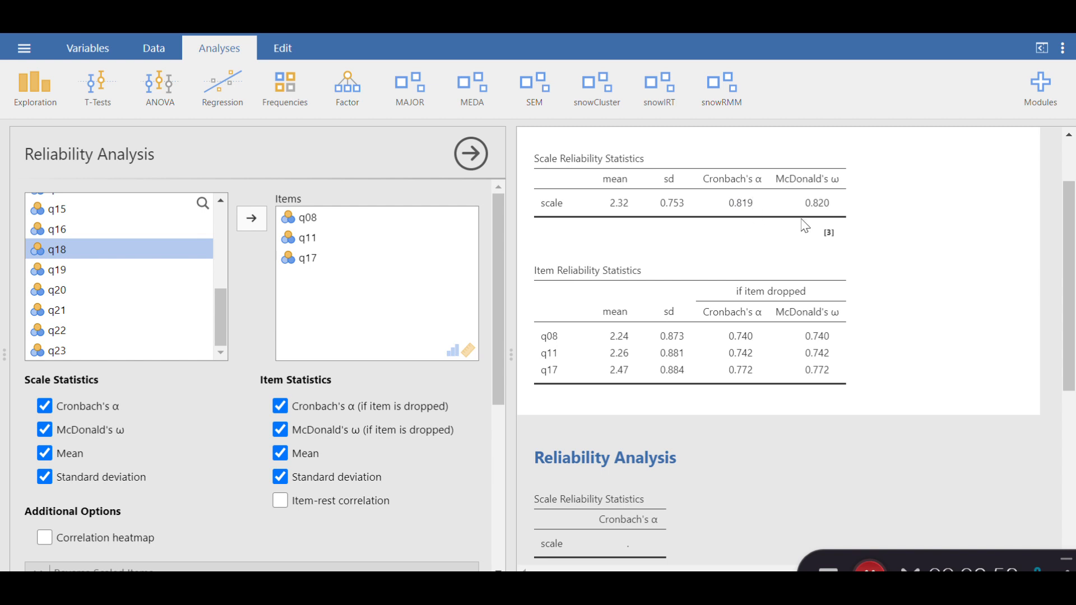
Step: Enable the correlation heatmap for the Reliability Analysis and examine the correlations between q08, q11 and q17 in the results
{"action": "scroll", "coordinate": [386, 412], "scroll_direction": "down", "scroll_amount": 3}
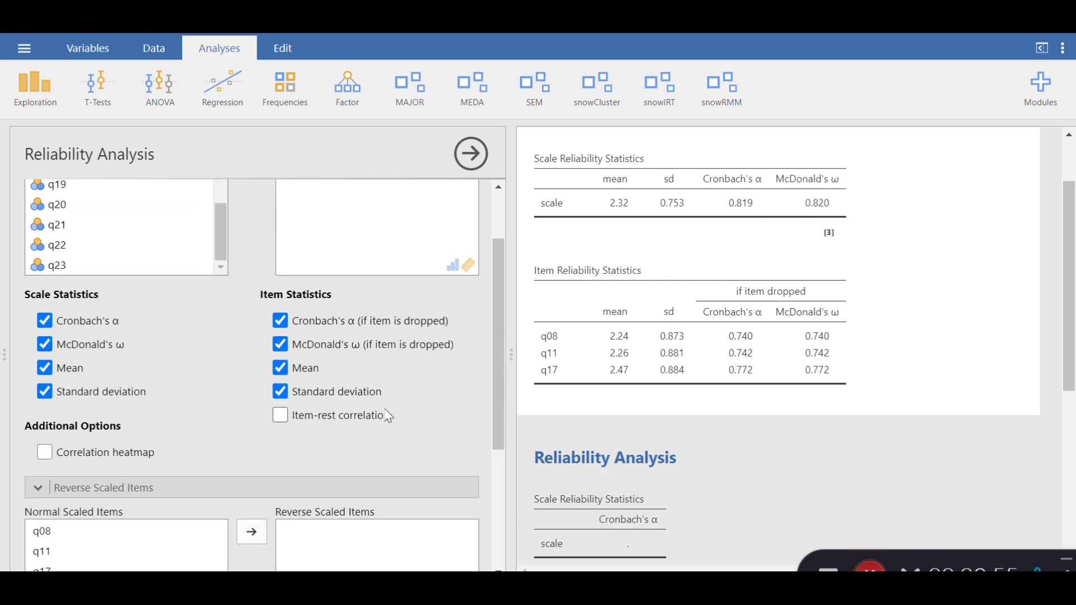
{"action": "scroll", "coordinate": [387, 418], "scroll_direction": "down", "scroll_amount": 3}
{"action": "scroll", "coordinate": [387, 416], "scroll_direction": "down", "scroll_amount": 3}
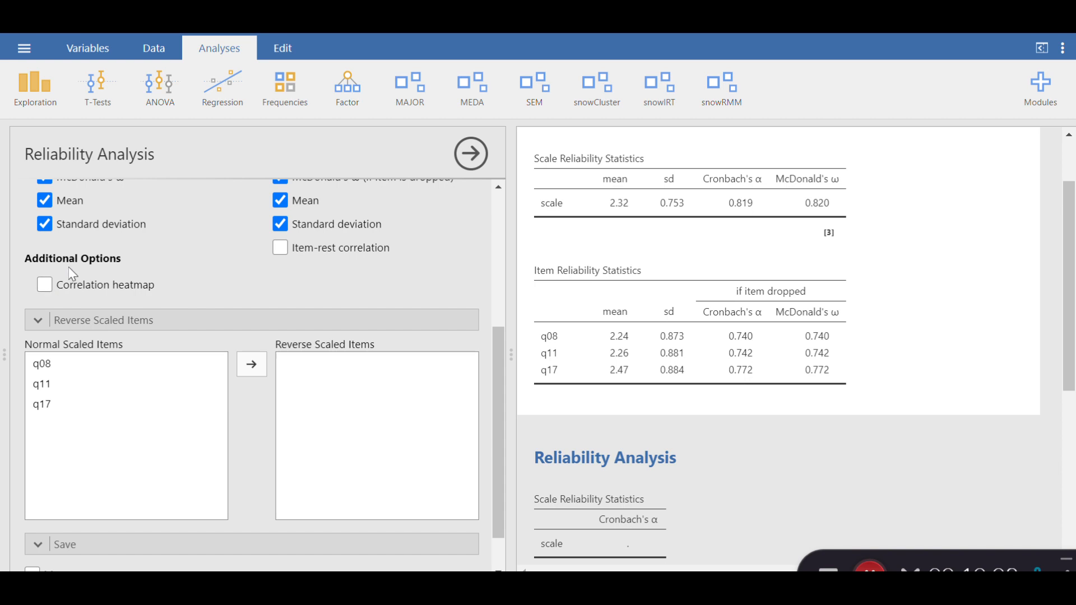
{"action": "left_click", "coordinate": [44, 285]}
{"action": "scroll", "coordinate": [966, 313], "scroll_direction": "down", "scroll_amount": 2}
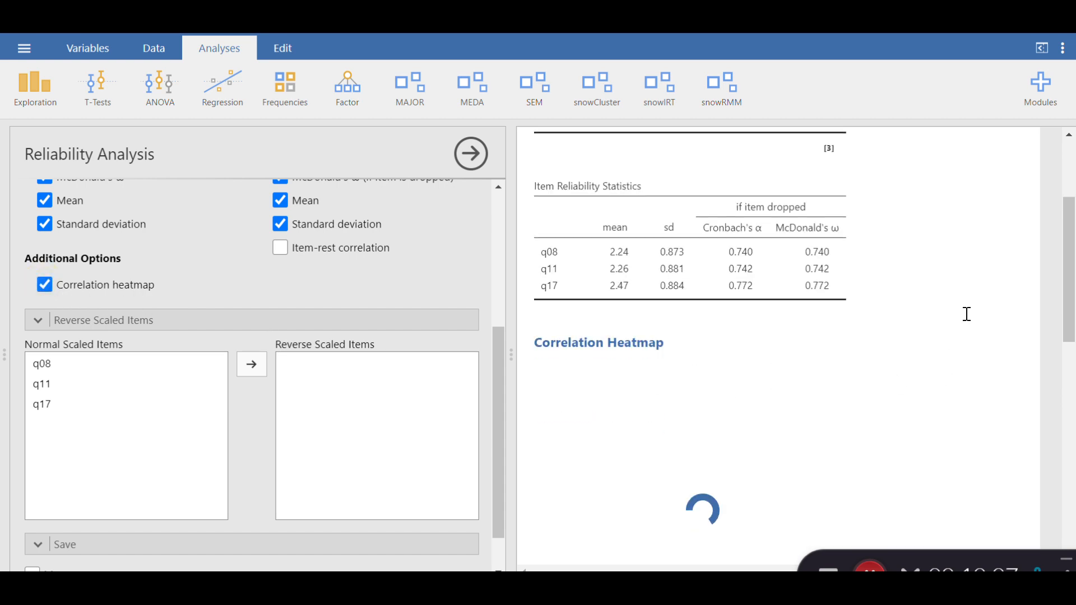
{"action": "scroll", "coordinate": [964, 318], "scroll_direction": "down", "scroll_amount": 2}
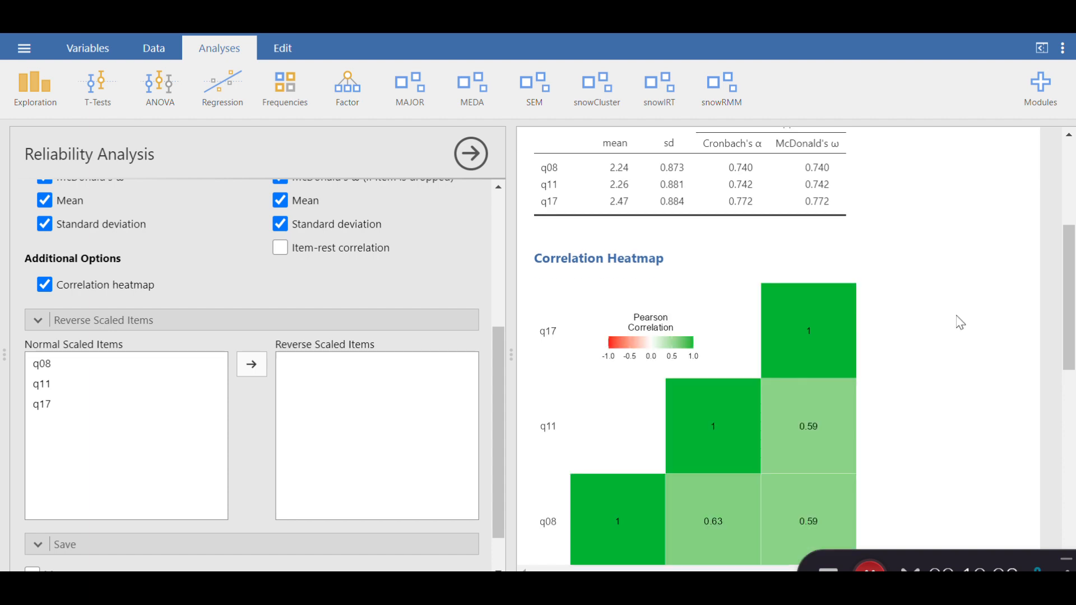
{"action": "scroll", "coordinate": [959, 322], "scroll_direction": "down", "scroll_amount": 2}
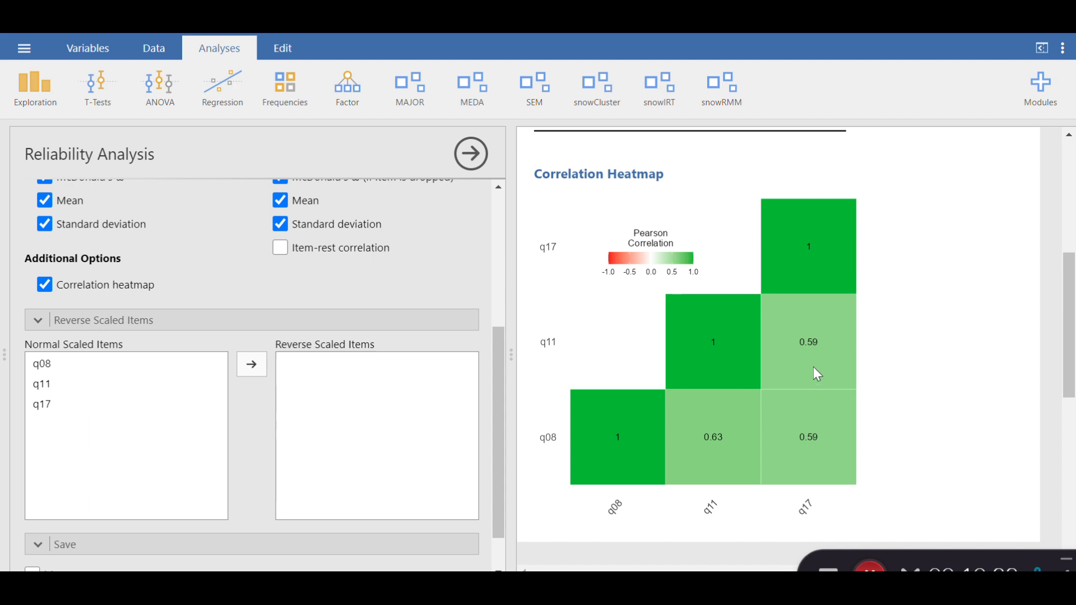
{"action": "left_click", "coordinate": [802, 352]}
{"action": "scroll", "coordinate": [776, 452], "scroll_direction": "up", "scroll_amount": 2}
{"action": "scroll", "coordinate": [776, 452], "scroll_direction": "down", "scroll_amount": 2}
{"action": "scroll", "coordinate": [667, 377], "scroll_direction": "down", "scroll_amount": 2}
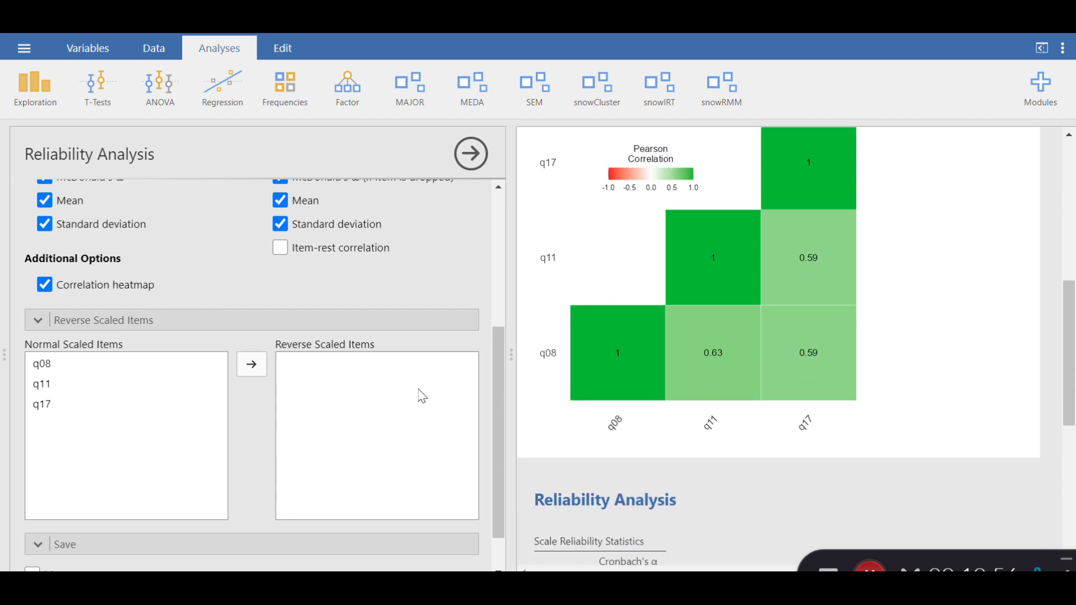
Step: Review the Reverse Scaled Items options, selecting q08 among the normal scaled items, and collapse the section
{"action": "scroll", "coordinate": [120, 389], "scroll_direction": "down", "scroll_amount": 2}
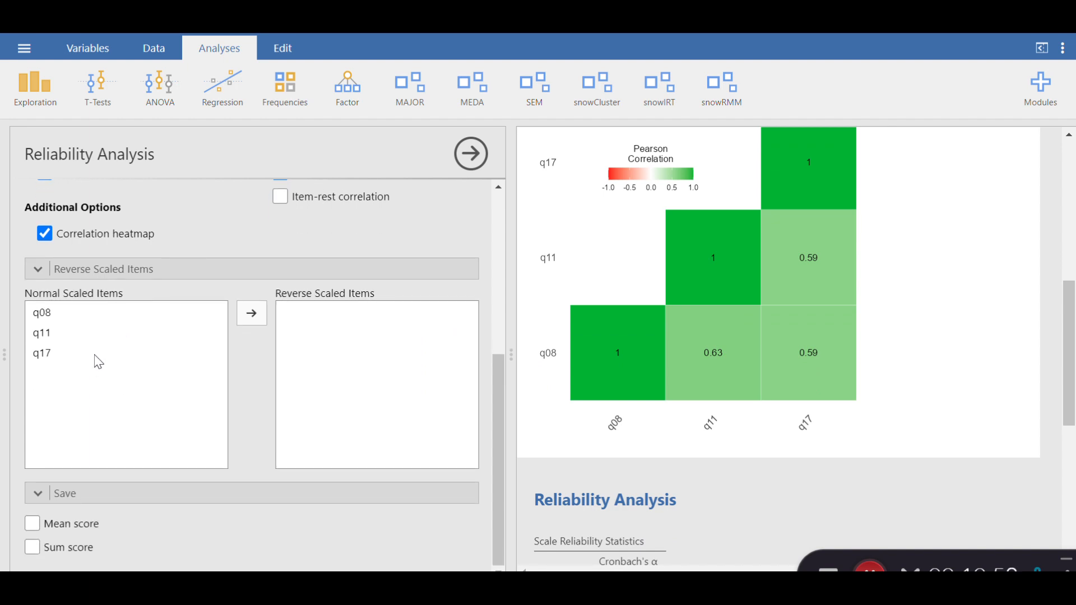
{"action": "left_click", "coordinate": [38, 269]}
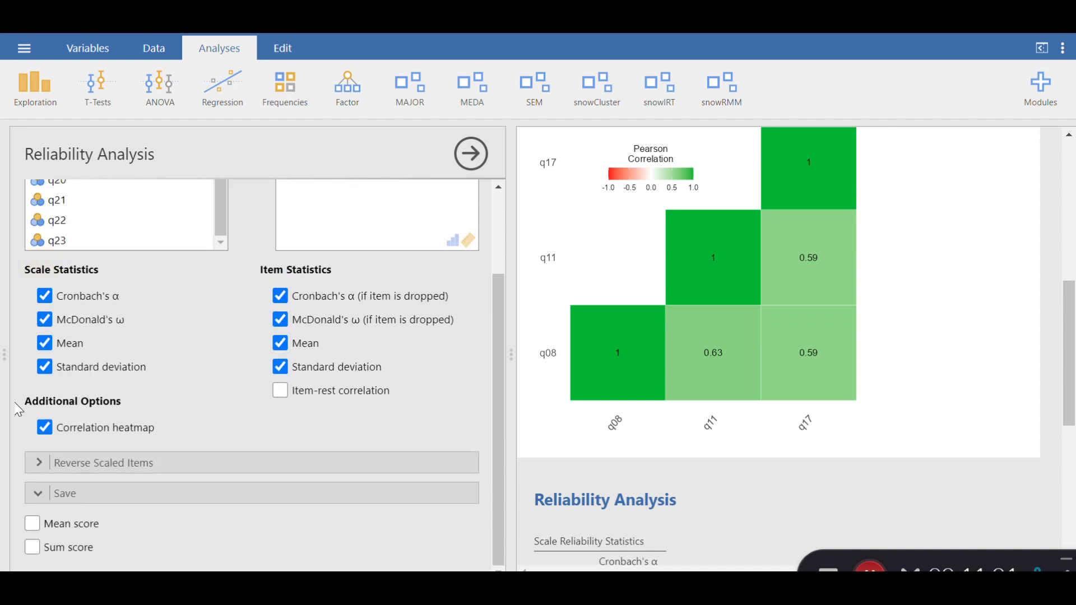
{"action": "left_click", "coordinate": [39, 462]}
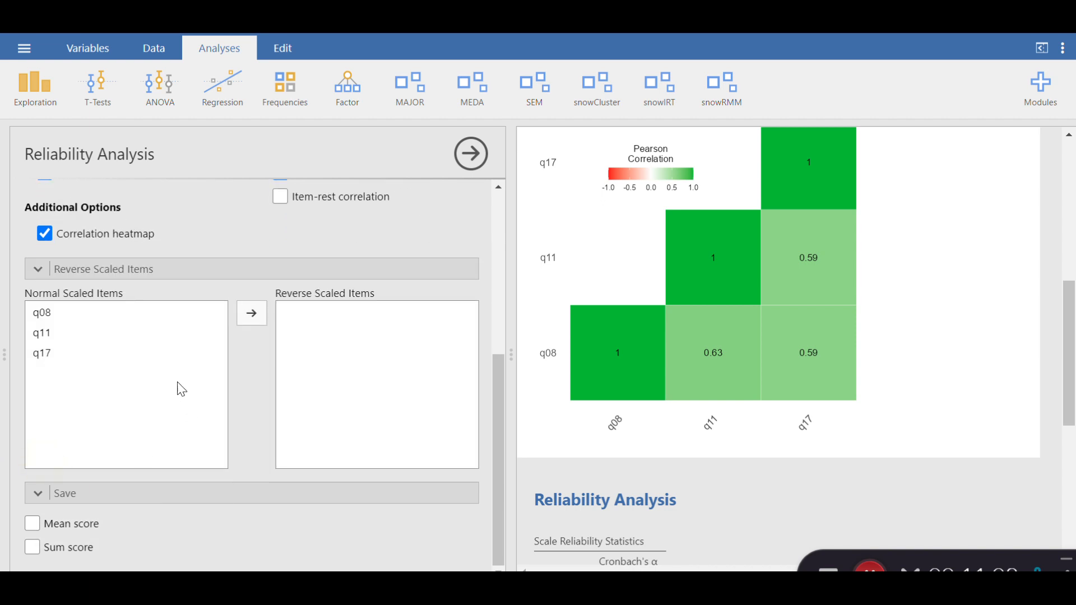
{"action": "left_click", "coordinate": [43, 312]}
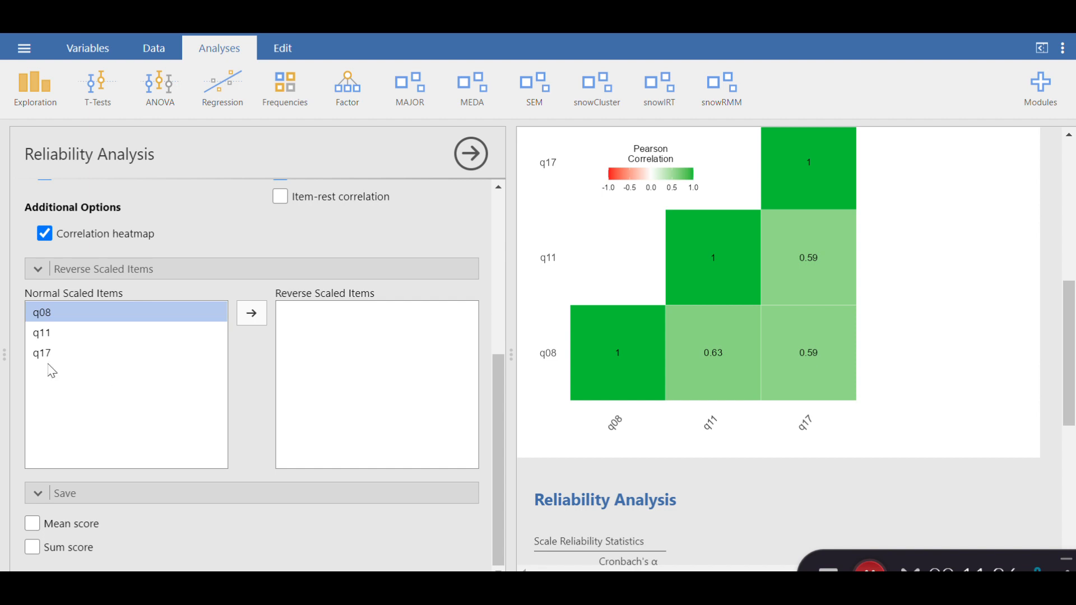
{"action": "left_click", "coordinate": [45, 273]}
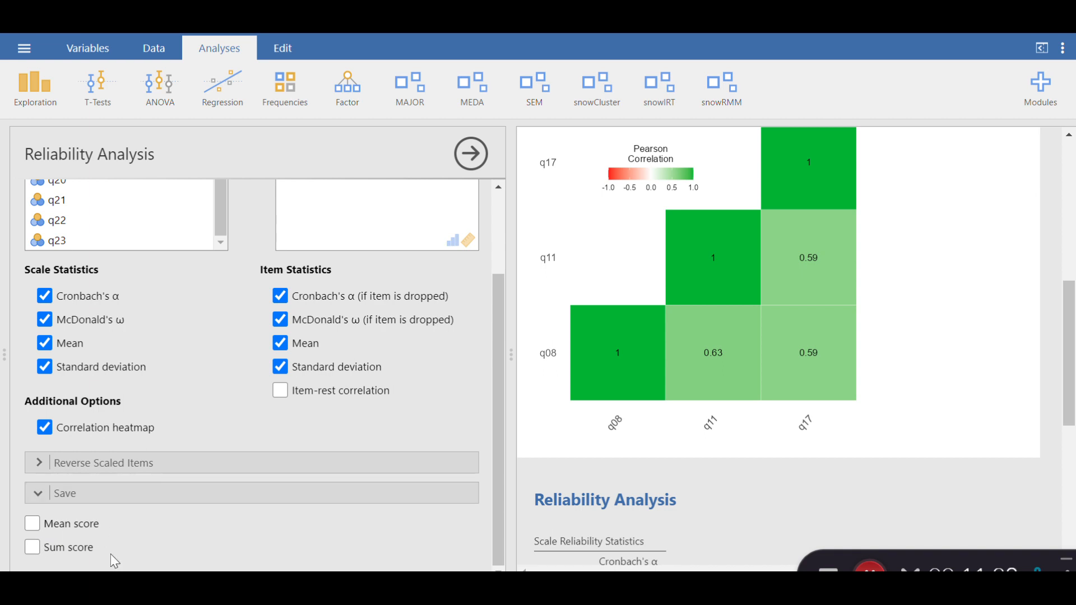
Step: Look back over the reliability options and results, and switch to the first slide of the Cronbach's Alpha presentation
{"action": "scroll", "coordinate": [176, 508], "scroll_direction": "up", "scroll_amount": 4}
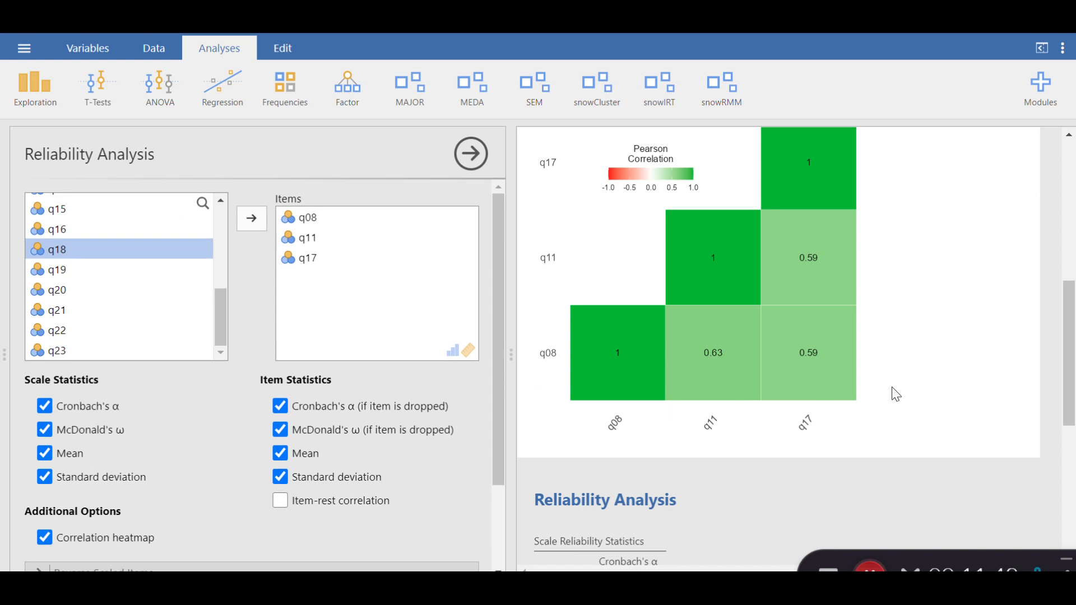
{"action": "scroll", "coordinate": [907, 378], "scroll_direction": "up", "scroll_amount": 6}
{"action": "scroll", "coordinate": [911, 380], "scroll_direction": "up", "scroll_amount": 9}
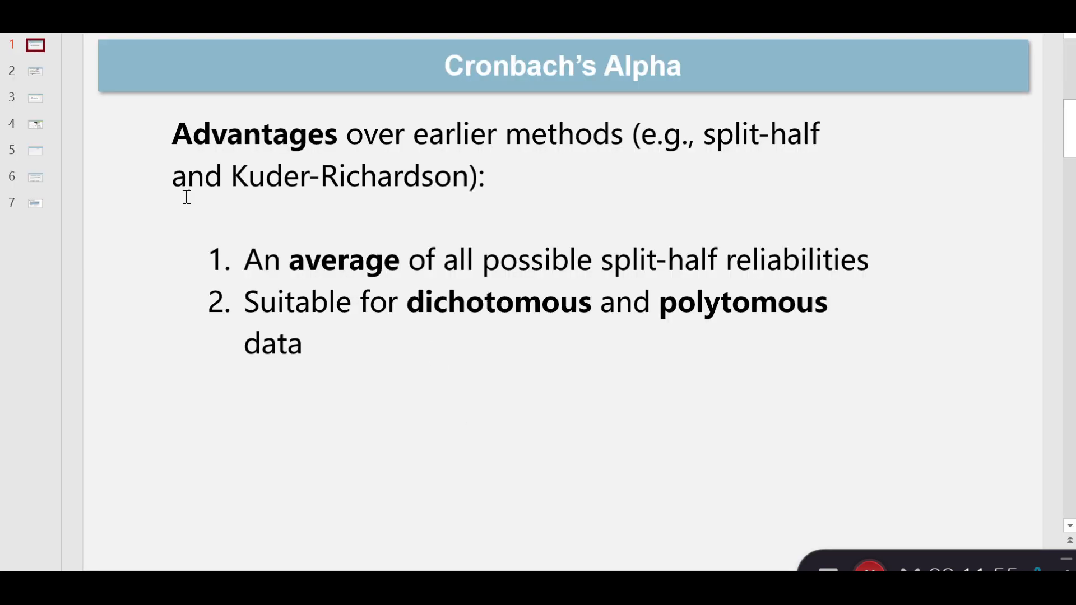
{"action": "left_click", "coordinate": [37, 47]}
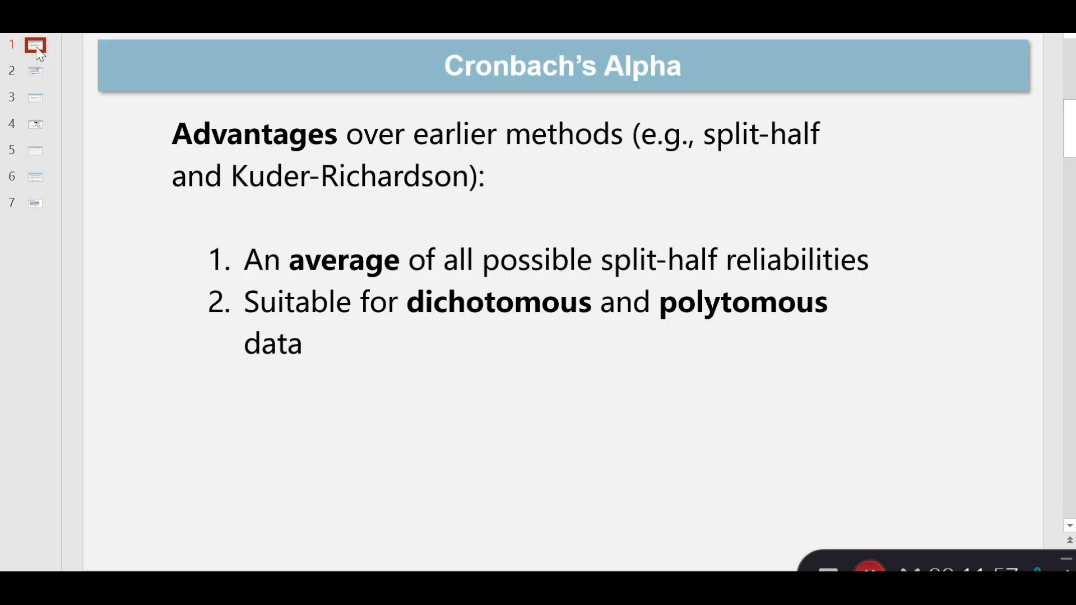